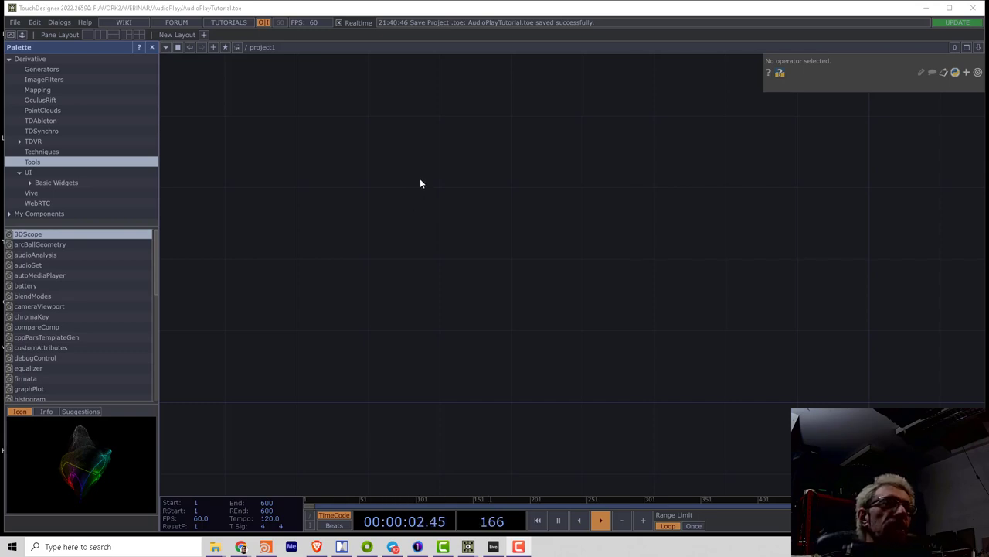
Step: Add an Audio Play CHOP to the project network and trigger its default sound file
key(Tab)
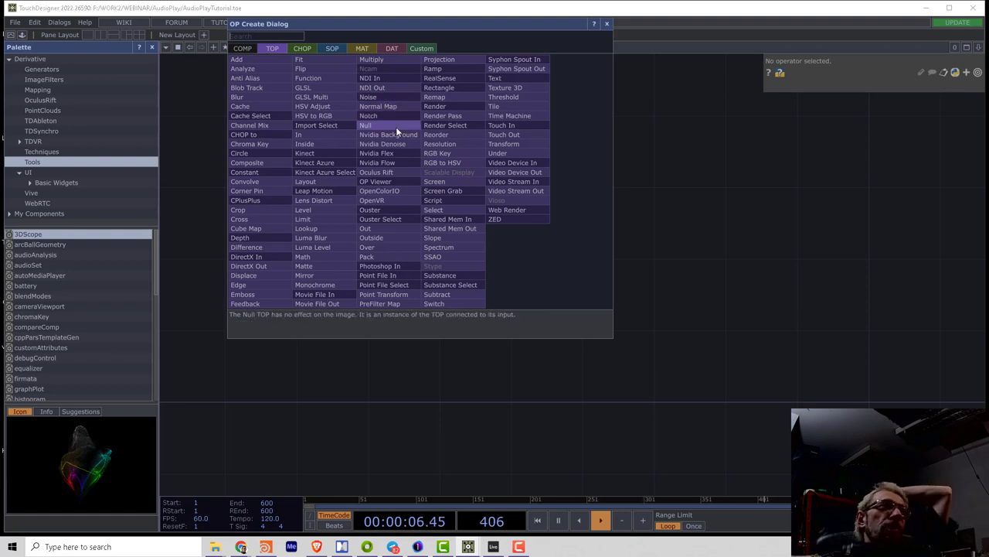
click(302, 48)
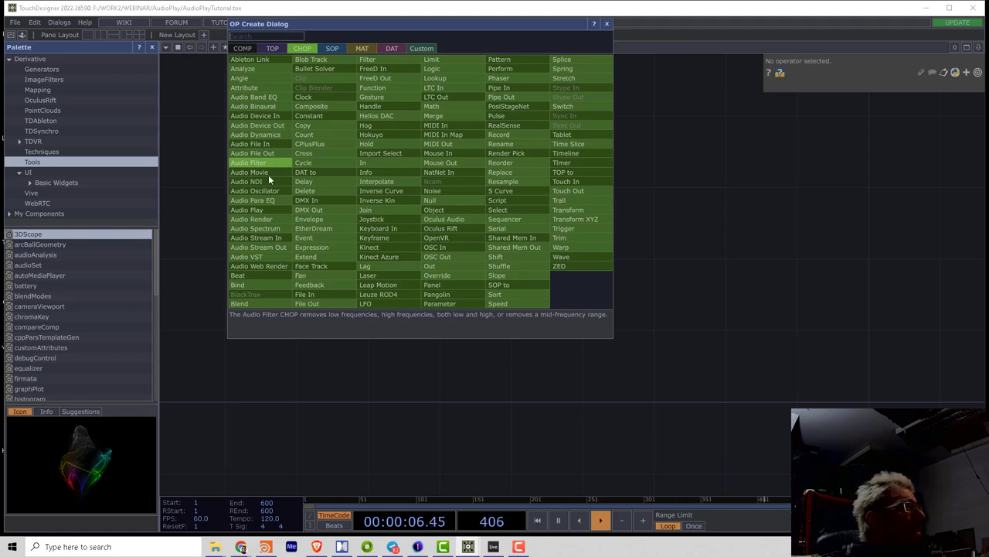
click(258, 208)
click(325, 246)
drag(420, 170, 499, 179)
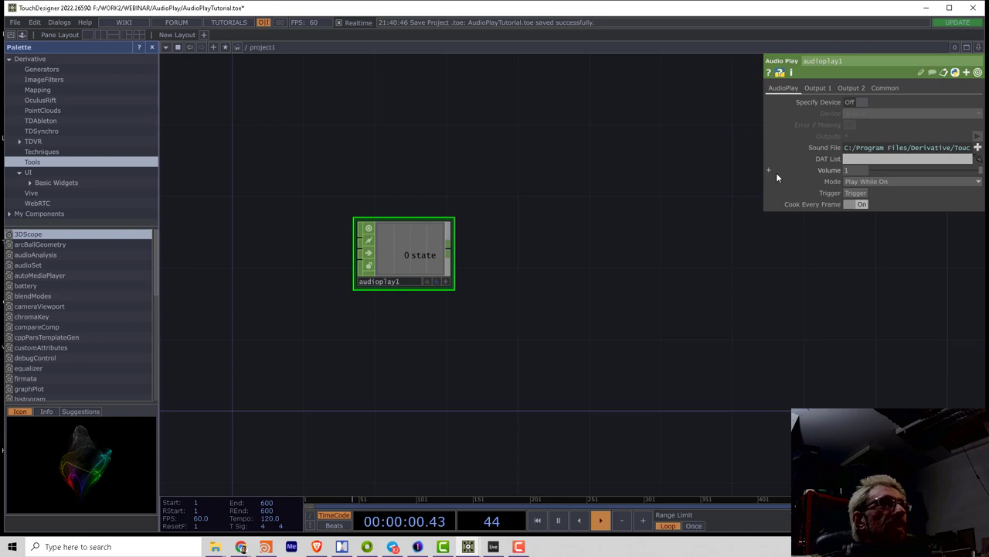
click(819, 145)
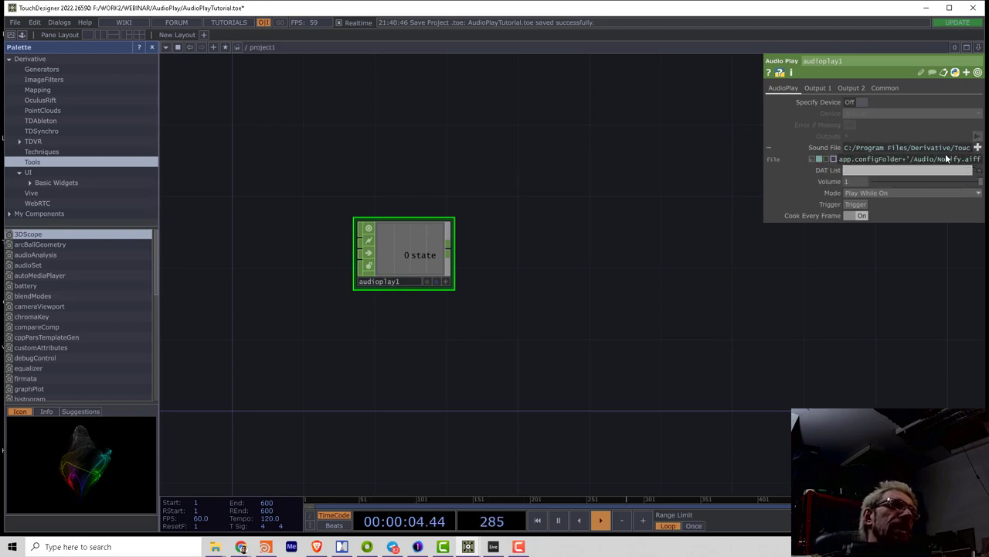
click(856, 205)
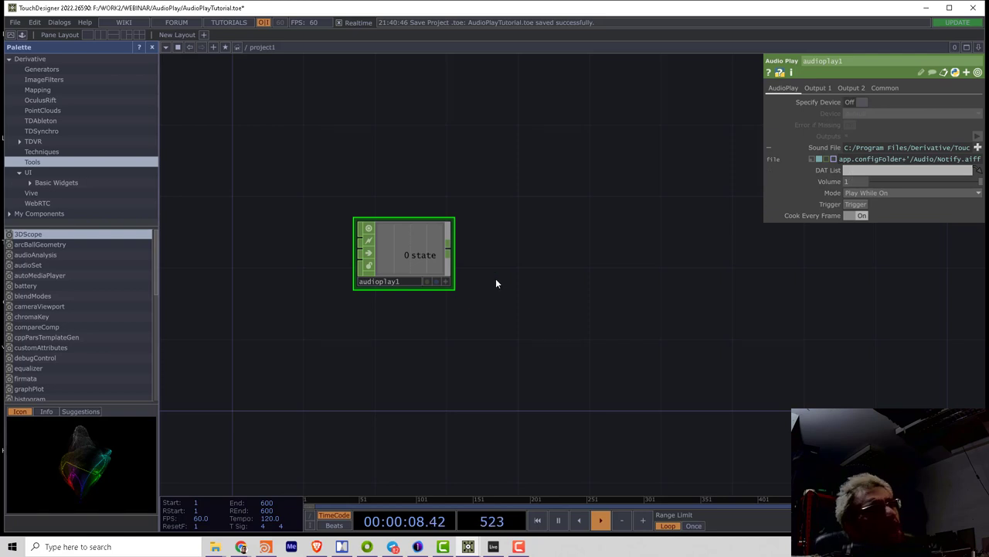
Step: Add a Folder DAT to the network below the Audio Play node
key(Tab)
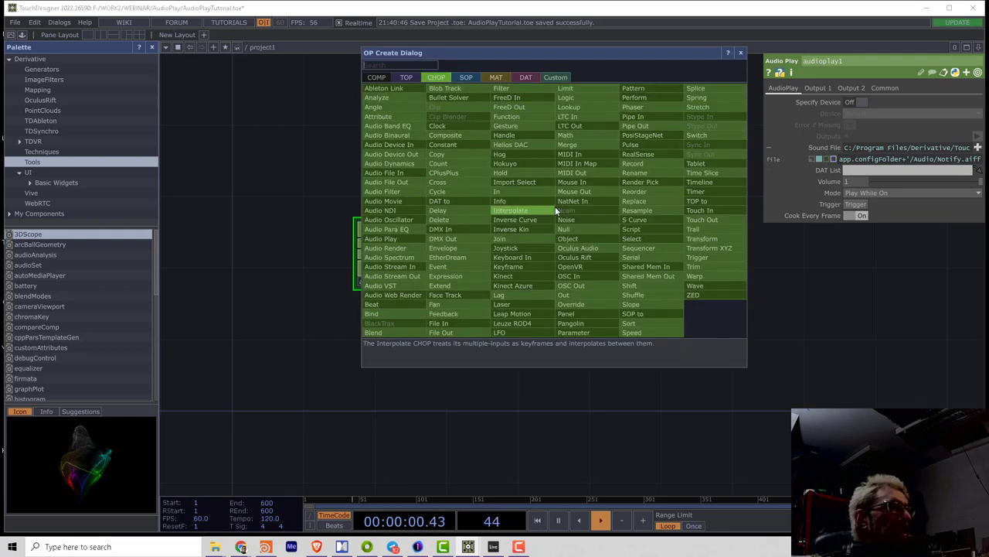
click(525, 77)
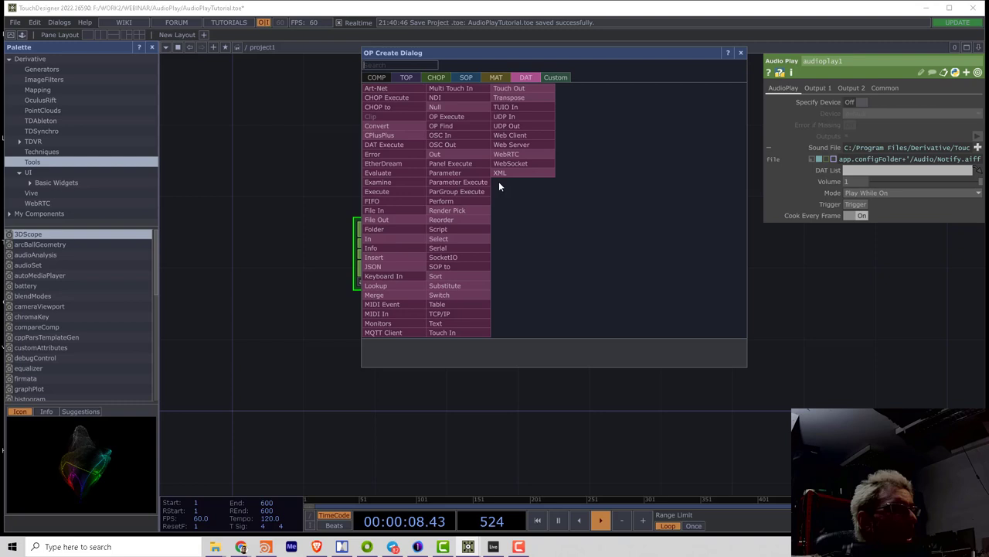
click(376, 229)
click(363, 355)
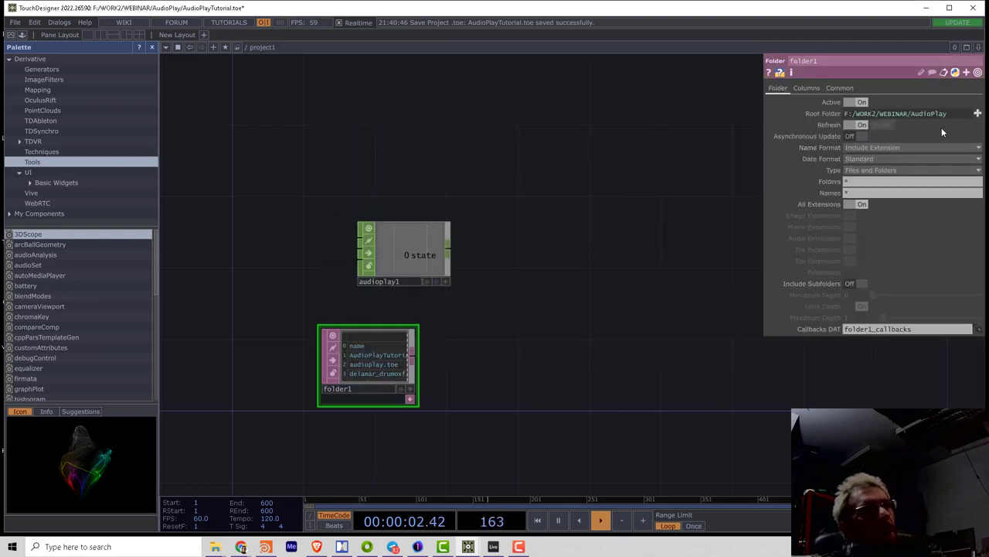
Step: Set the Folder DAT's root folder expression to project.folder+'/sounds'
click(822, 114)
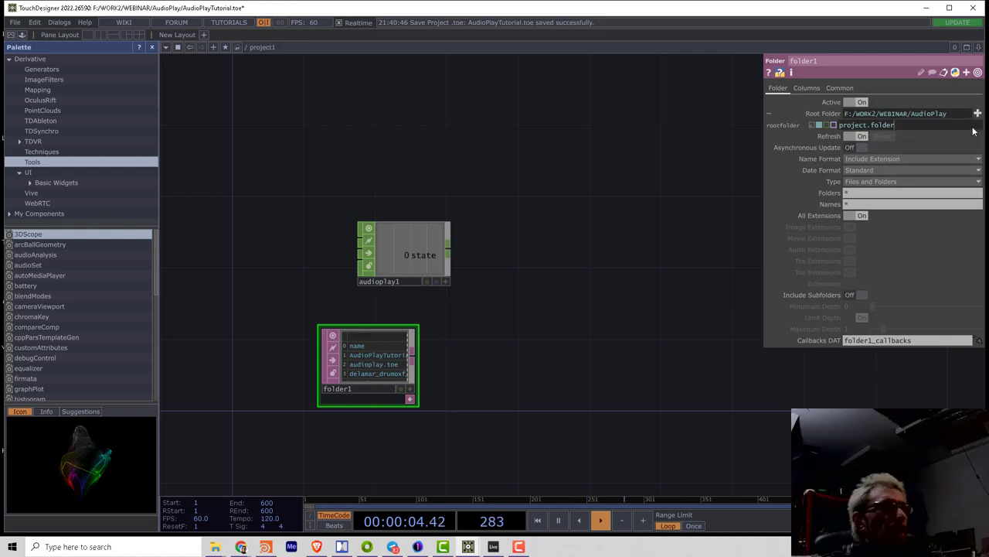
text(+)
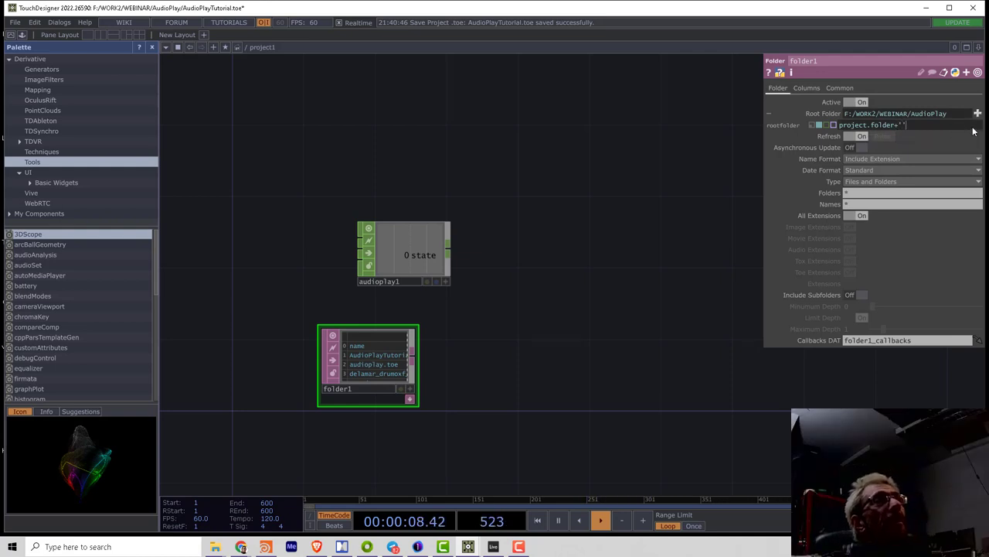
text('/sounds)
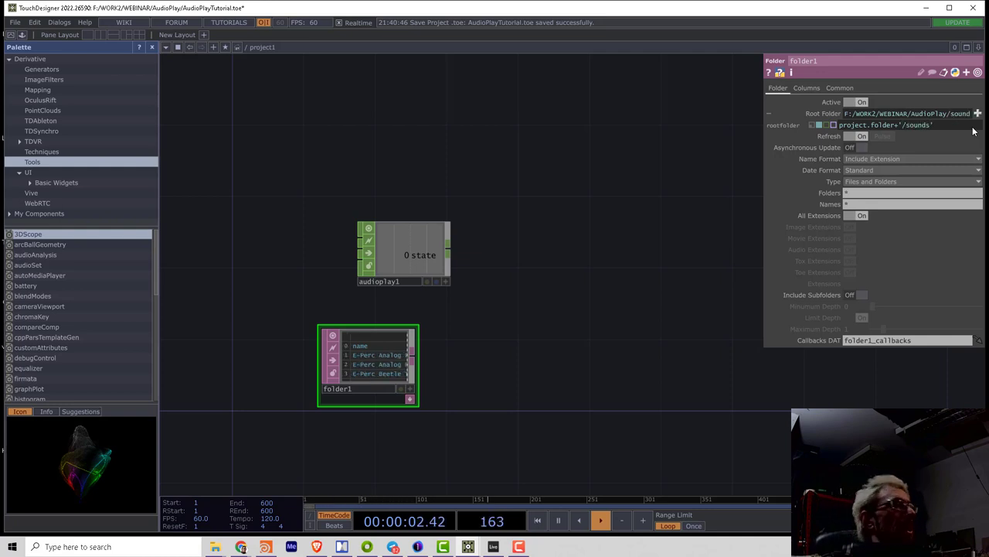
Step: Turn off the Name column of the Folder DAT and enlarge its node to show the path list
click(804, 88)
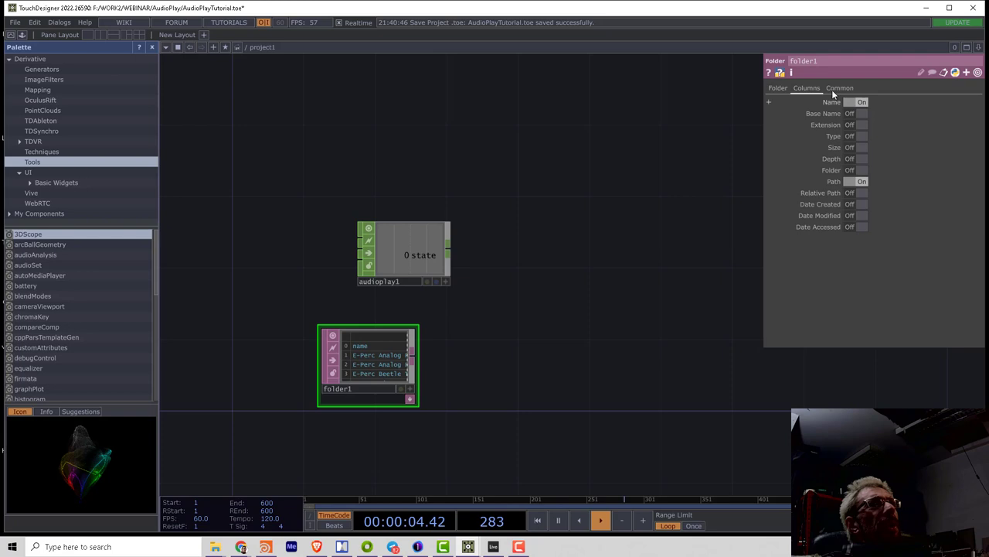
click(857, 104)
drag(518, 378, 495, 267)
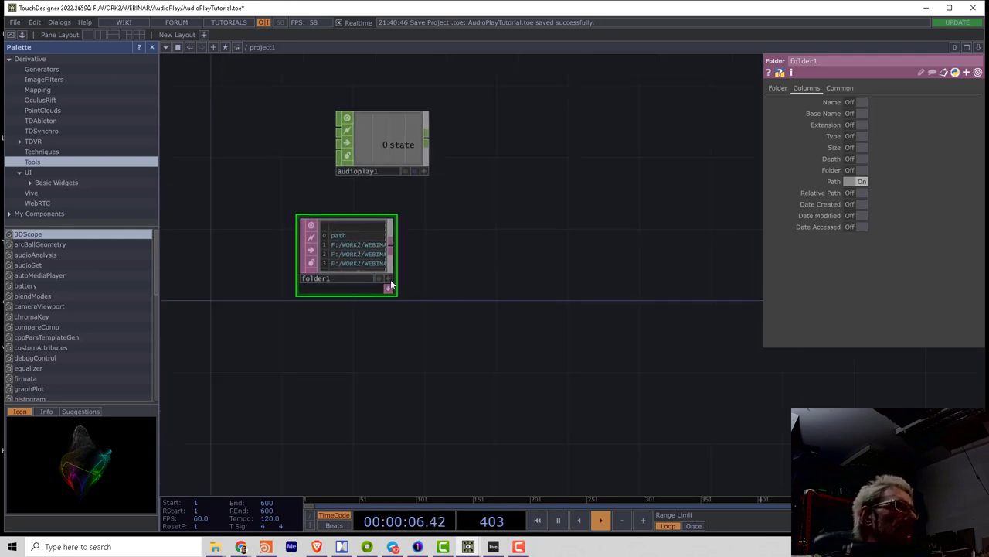
drag(394, 281, 503, 440)
drag(551, 317, 437, 307)
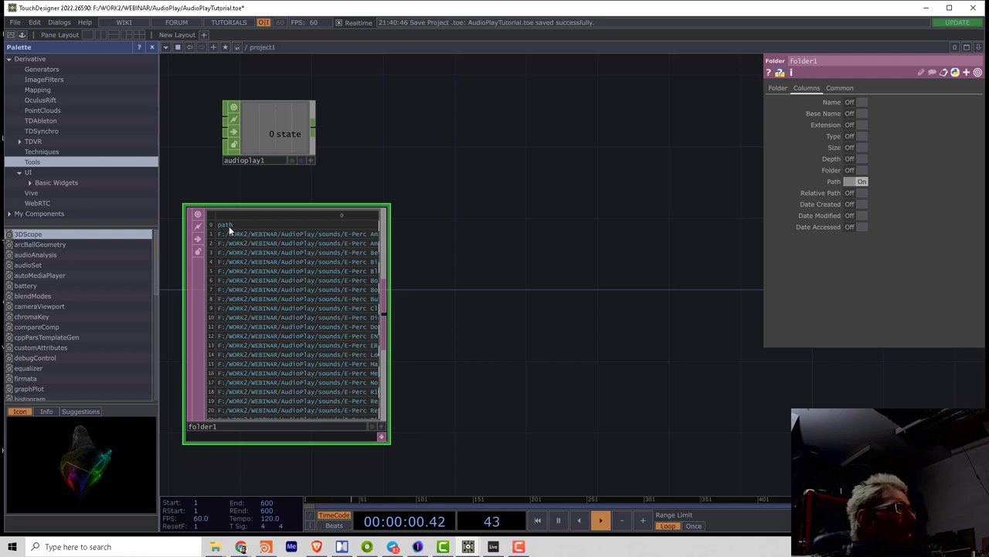
Step: Add a Select DAT fed by the output of the Folder DAT
right_click(386, 313)
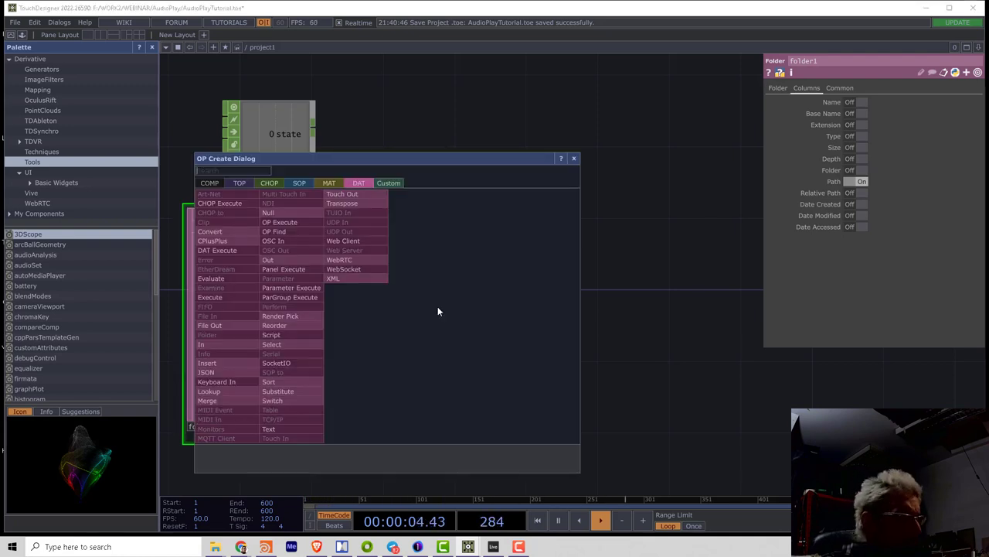
click(296, 346)
click(504, 321)
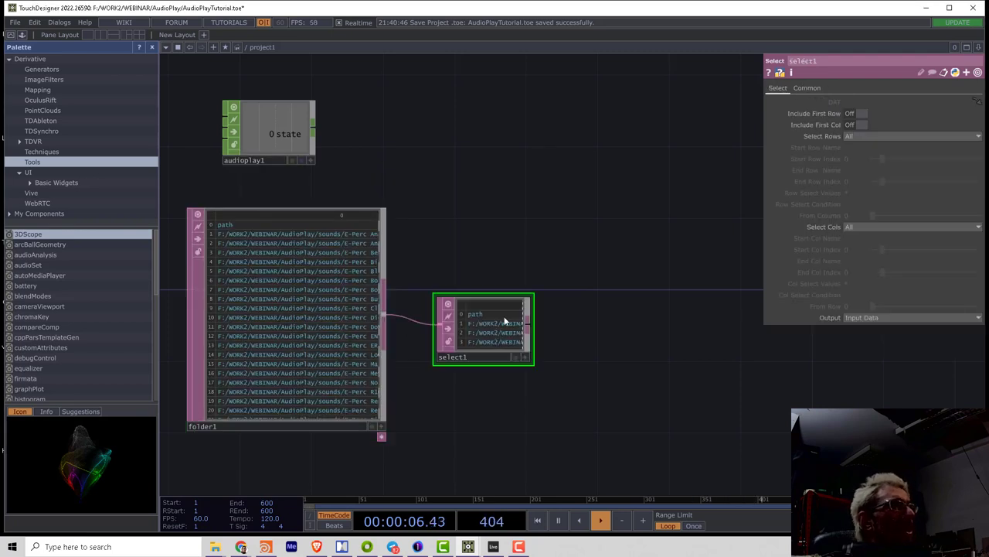
Step: Set the Select DAT to select rows by Index with a start row index of 1
click(862, 135)
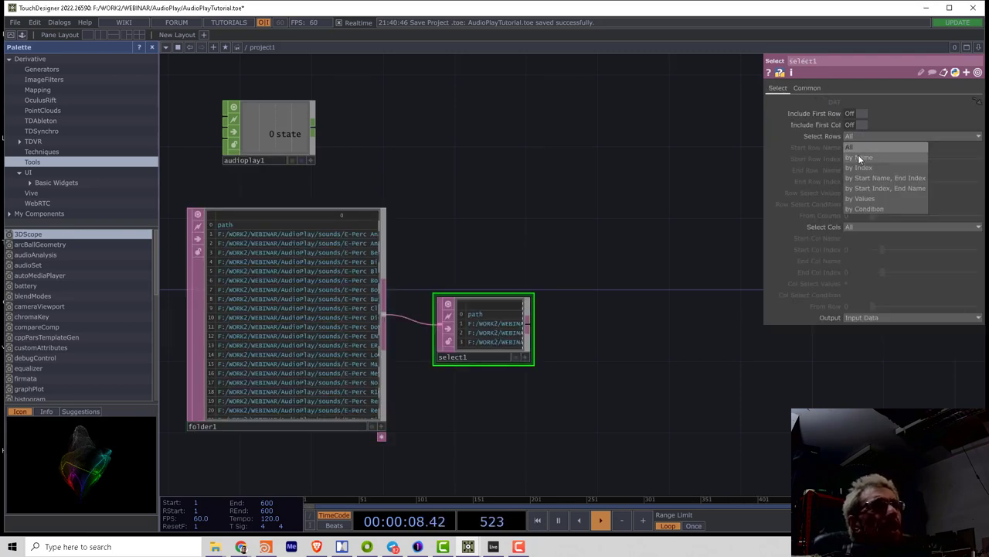
click(858, 168)
click(851, 158)
text(1)
key(Return)
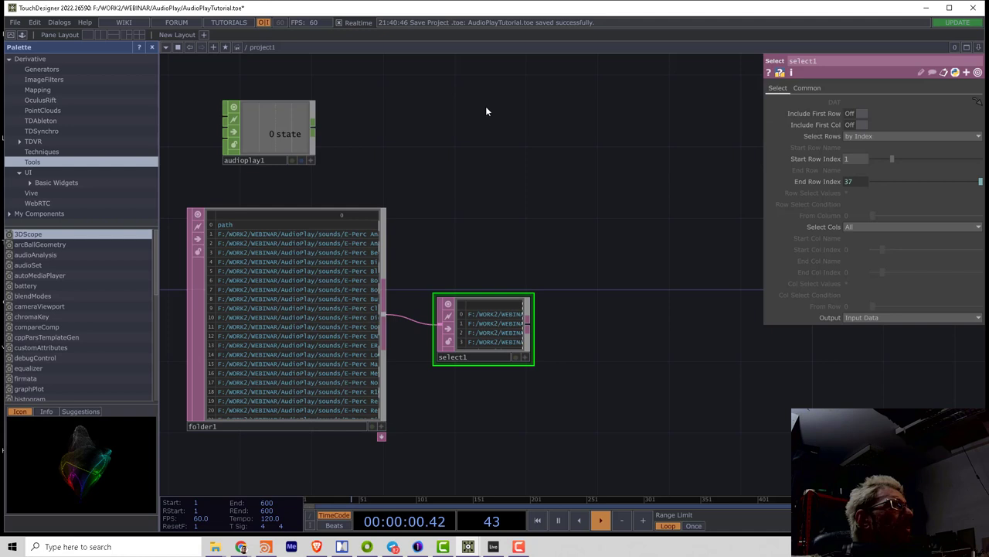
Step: Move audioplay1 beside select1, assign select1 as its DAT List, and trigger playback
drag(293, 123, 650, 319)
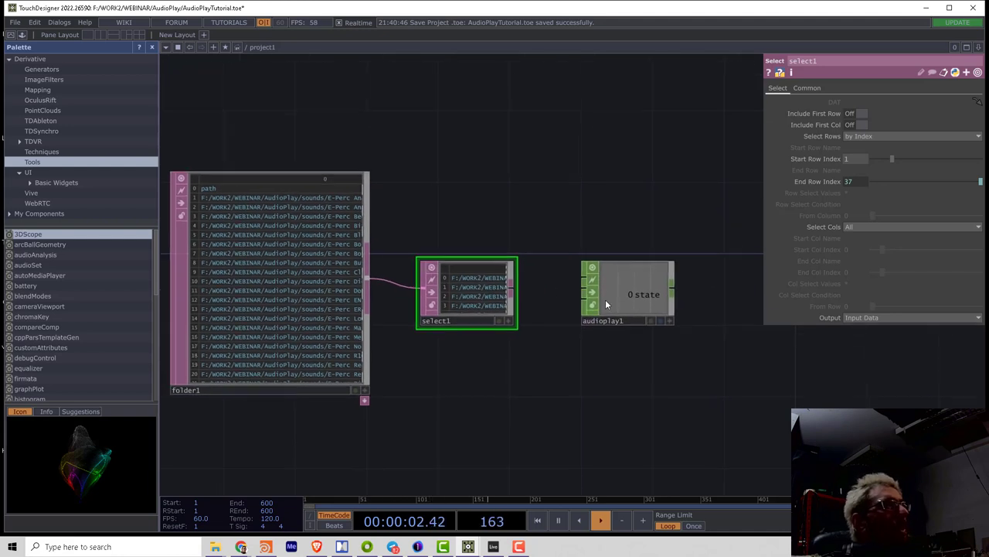
click(605, 304)
drag(481, 286, 857, 173)
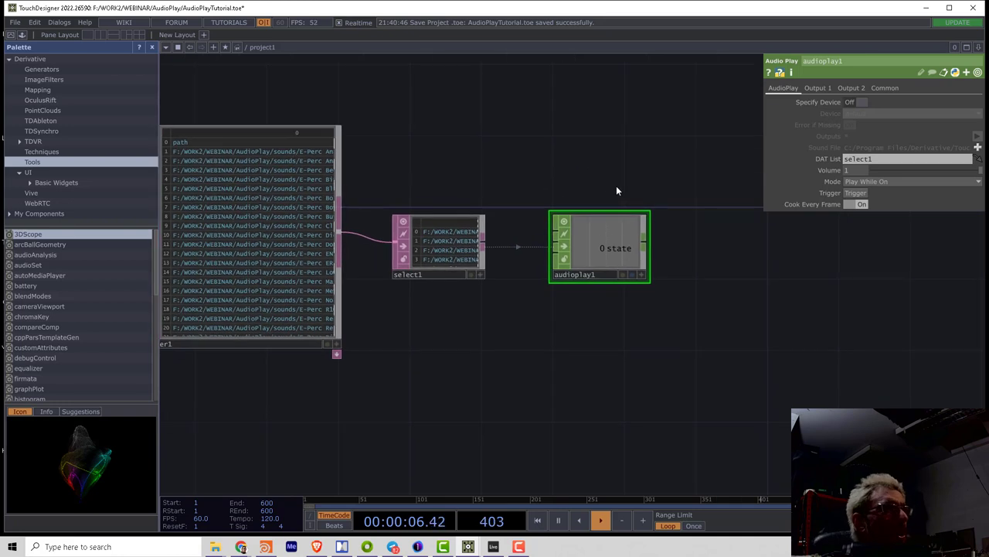
click(855, 192)
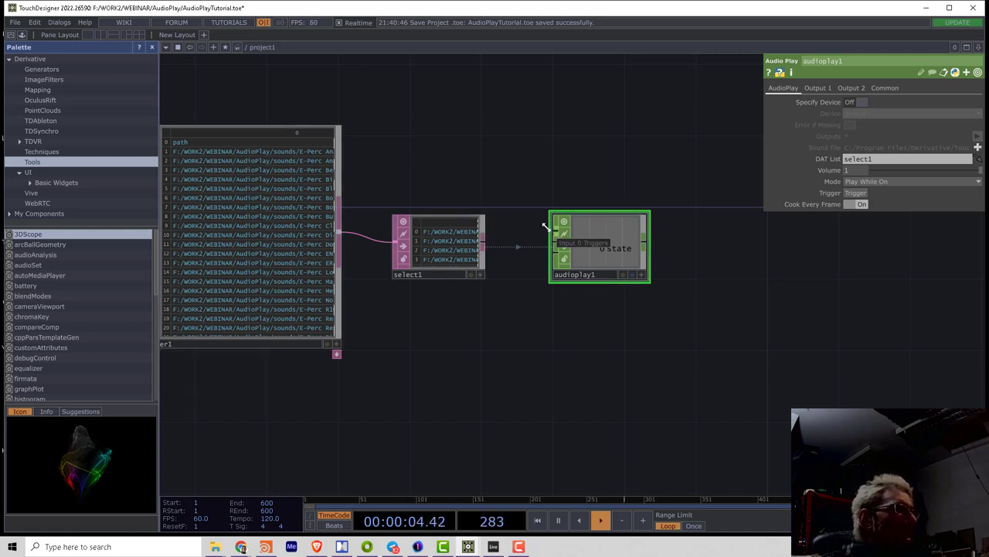
drag(591, 174, 687, 176)
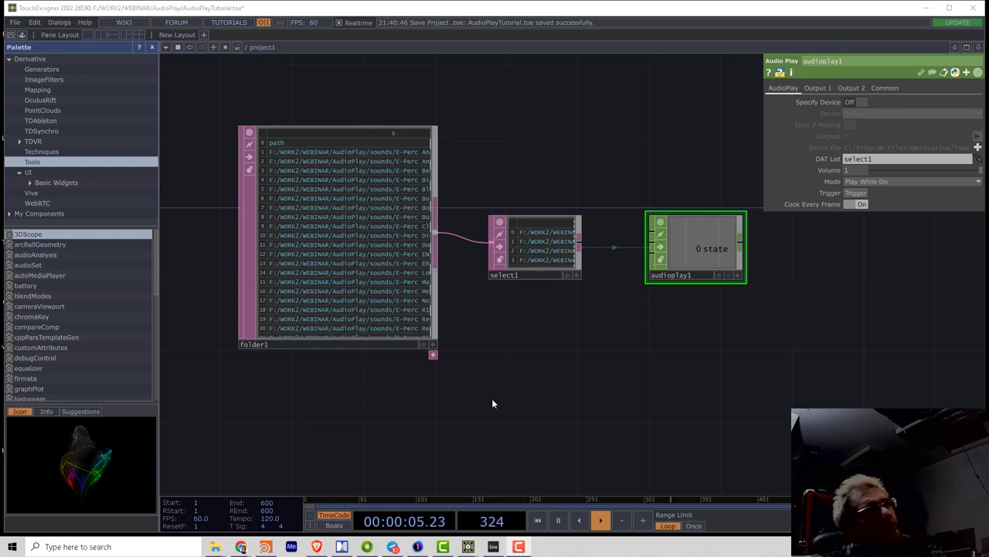
drag(464, 347, 422, 359)
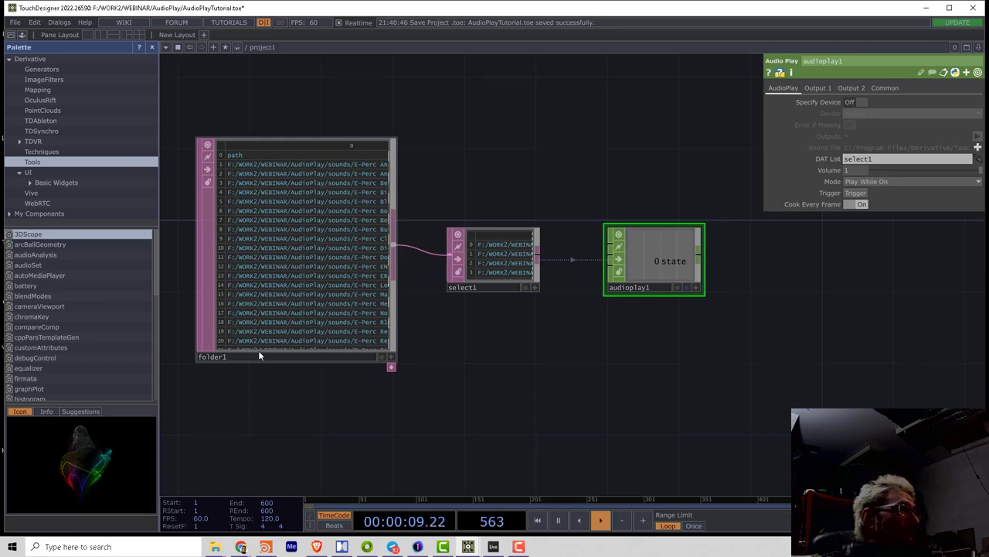
drag(498, 393, 450, 304)
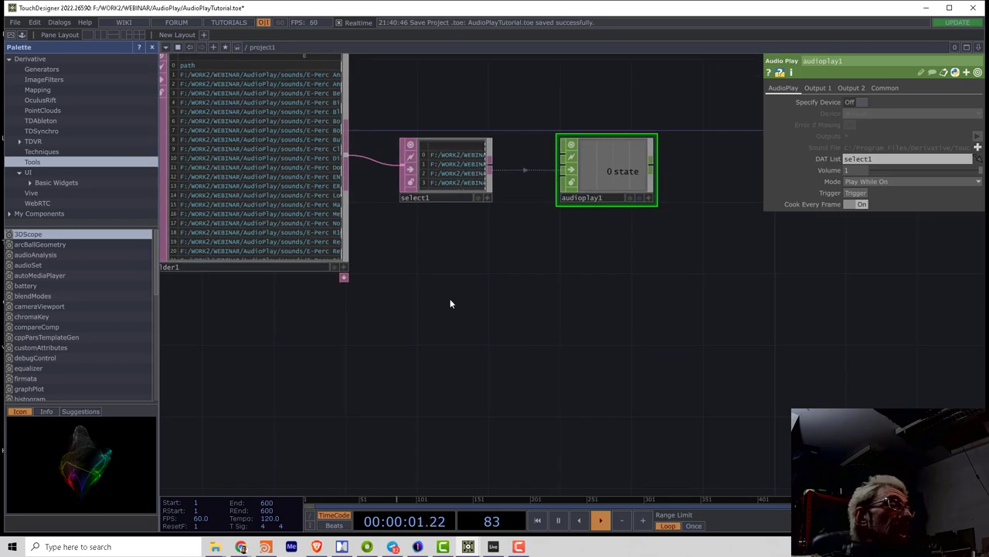
key(Tab)
click(331, 167)
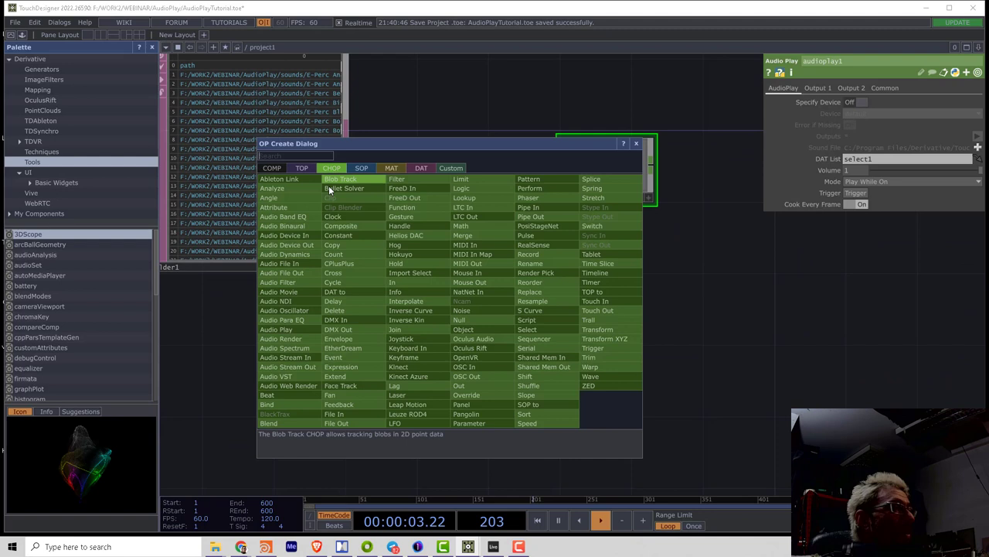
key(Escape)
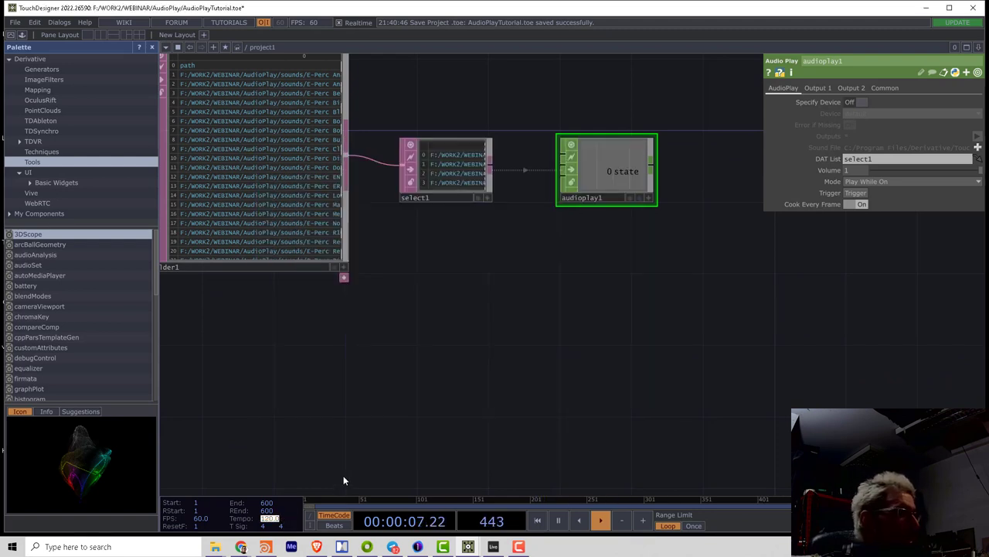
Step: Set the project timeline's tempo to 130
text(130)
key(Return)
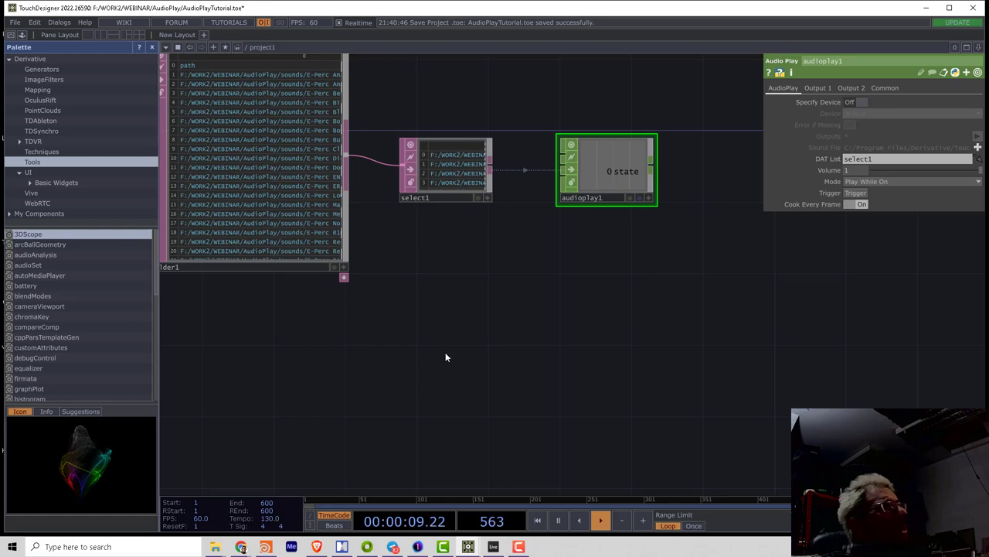
Step: Add a Beat CHOP in the empty area below the Folder DAT
key(Tab)
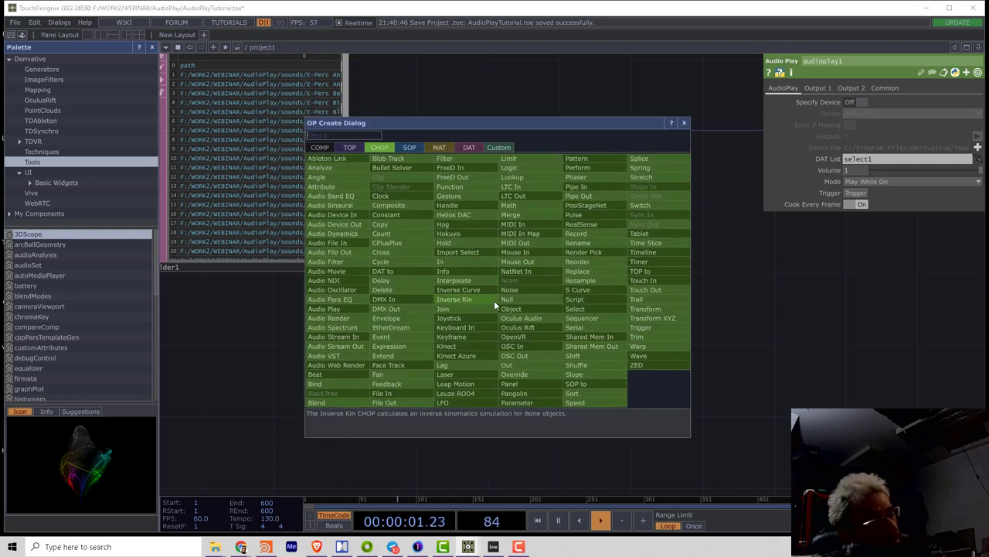
text(b)
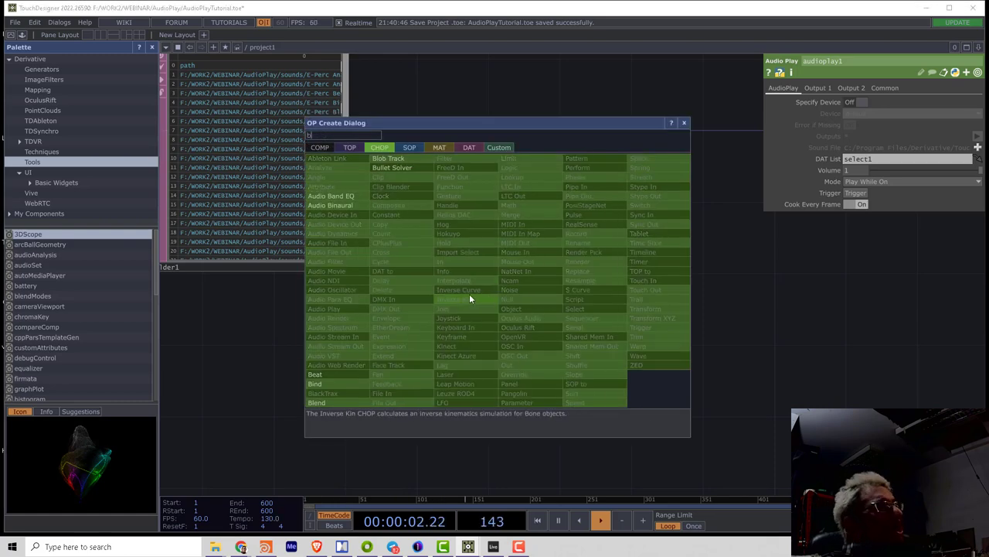
click(315, 375)
click(323, 344)
drag(442, 305, 499, 317)
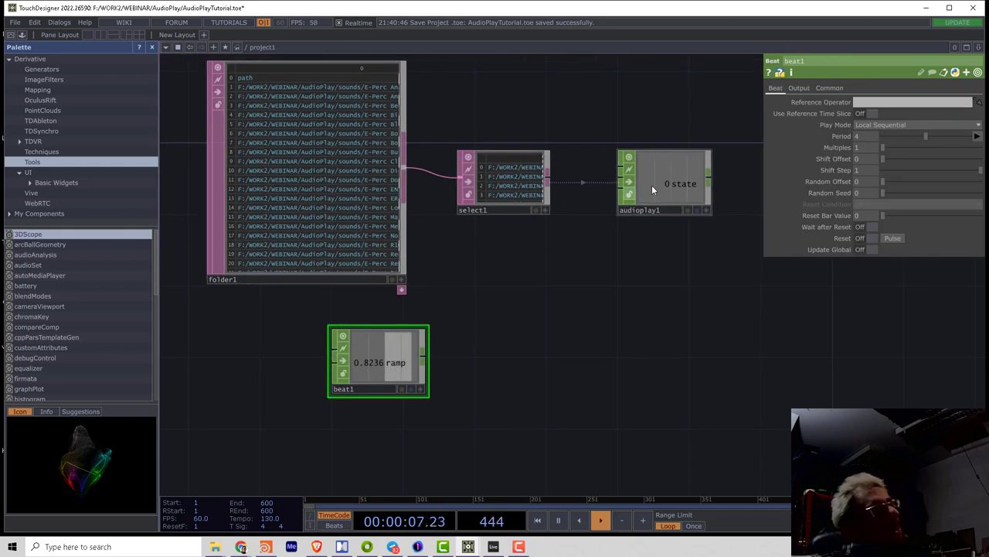
Step: Set the Beat CHOP's period to 1 and make it output Pulse instead of Ramp
click(869, 135)
text(1)
key(Return)
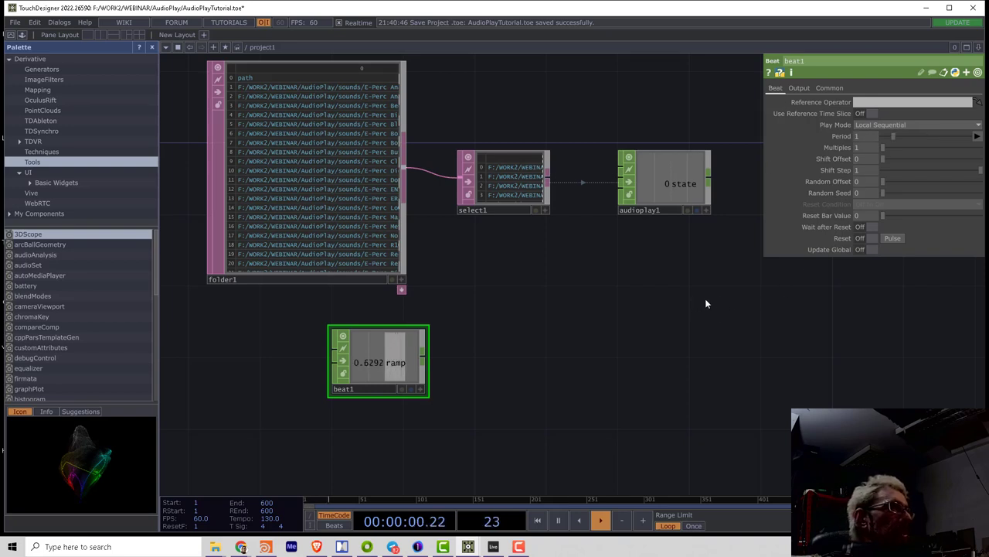
click(799, 87)
click(860, 103)
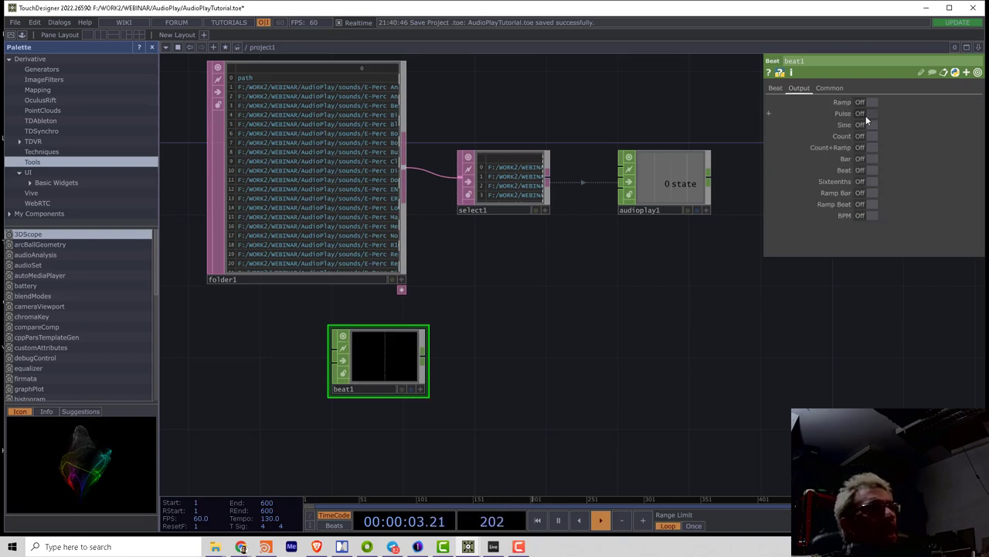
click(866, 114)
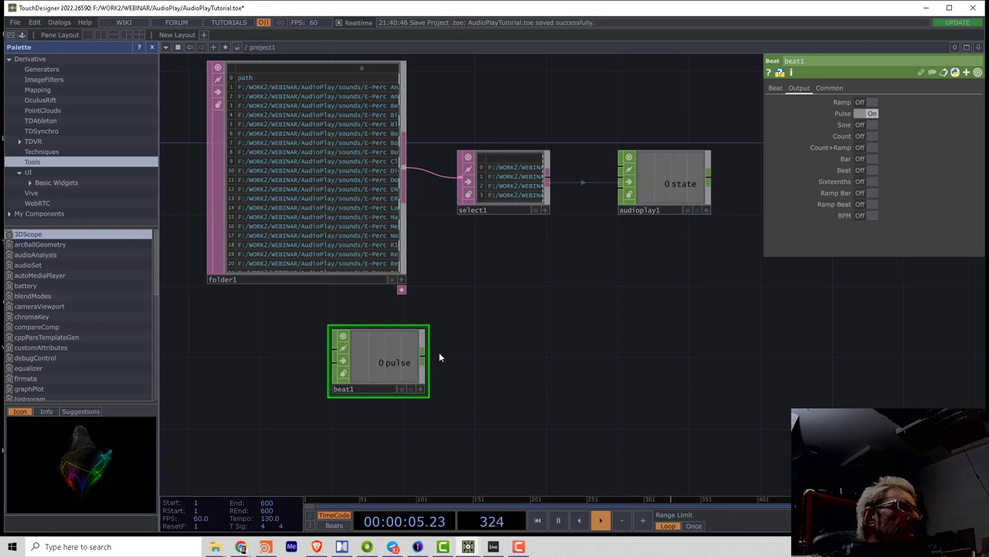
Step: Add a Count CHOP fed by the output of beat1
key(Tab)
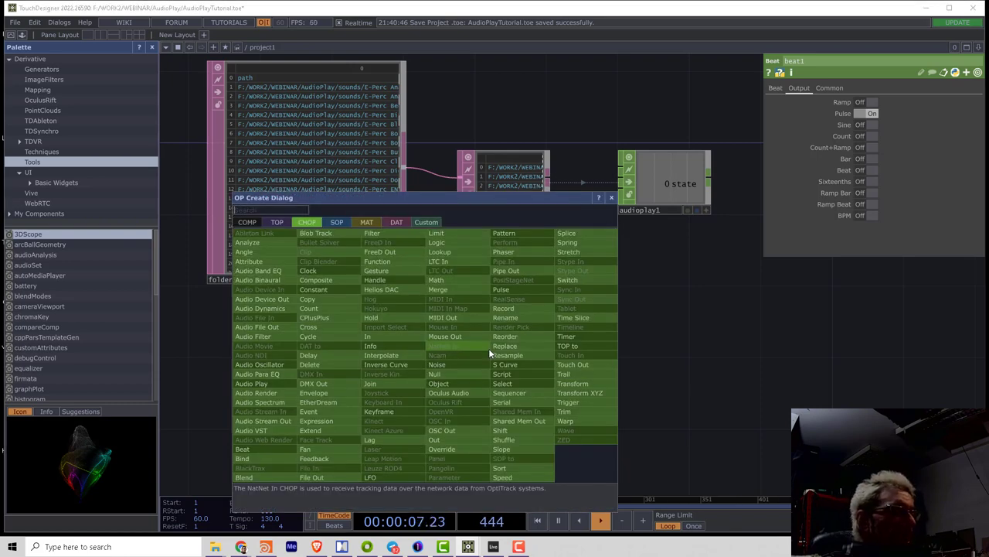
text(co)
click(320, 309)
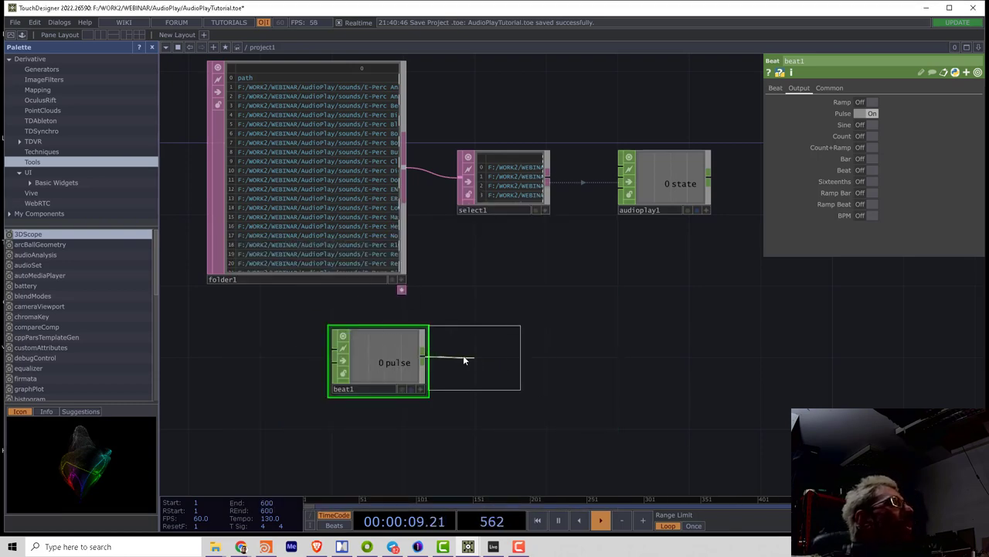
click(474, 355)
Step: Add a Noise CHOP connected to the output of count1
drag(491, 303, 460, 294)
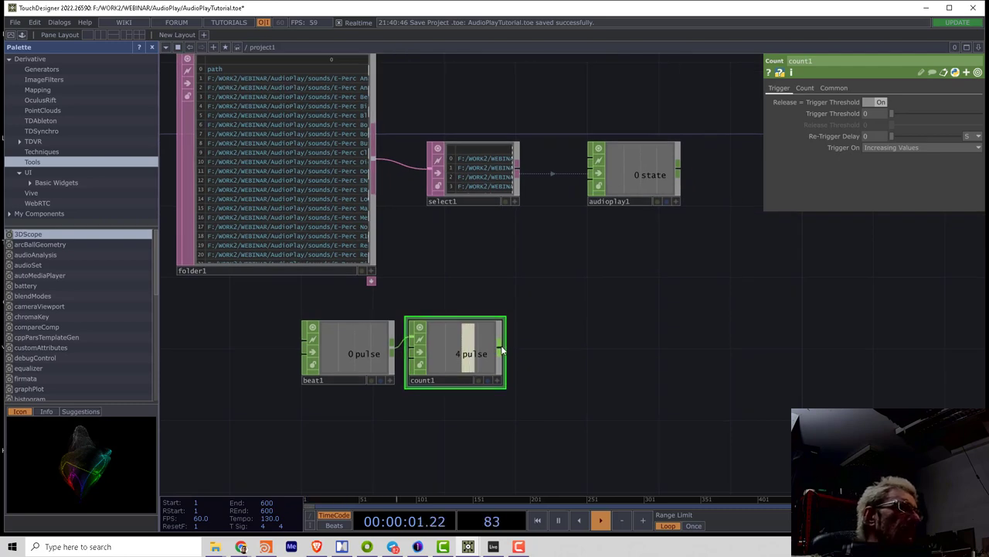
right_click(502, 344)
text(n)
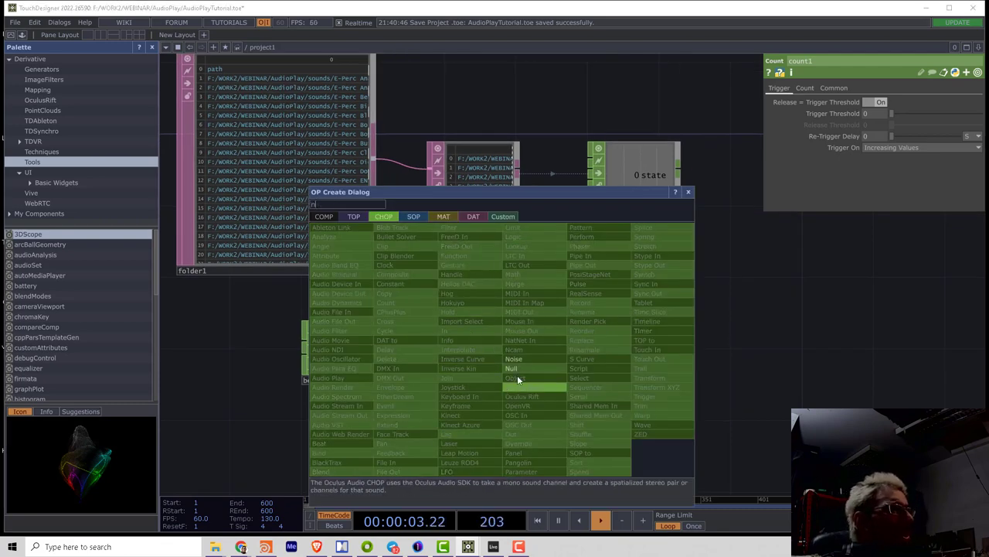
click(513, 358)
click(572, 349)
Step: Add a Math CHOP connected to the output of noise1
drag(585, 302, 561, 294)
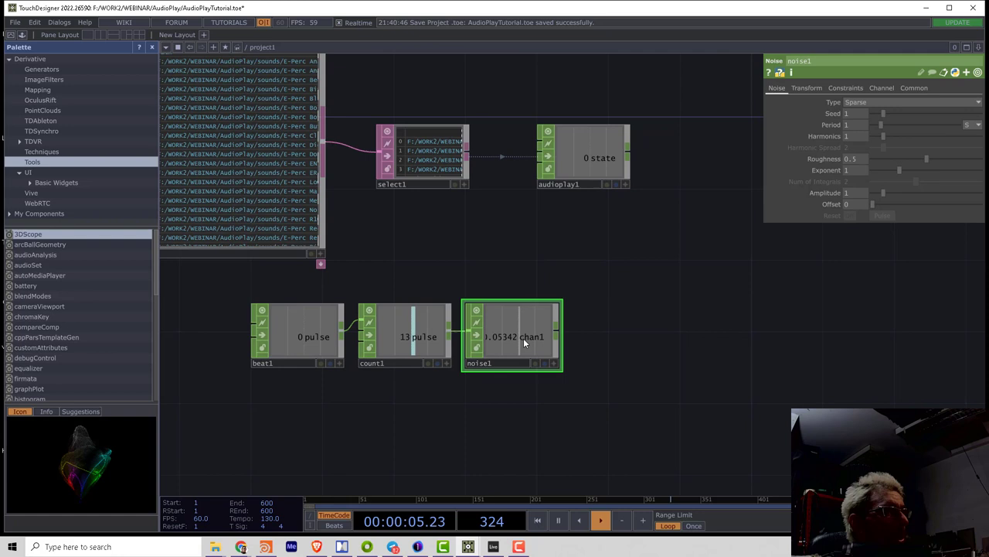
drag(656, 307, 665, 341)
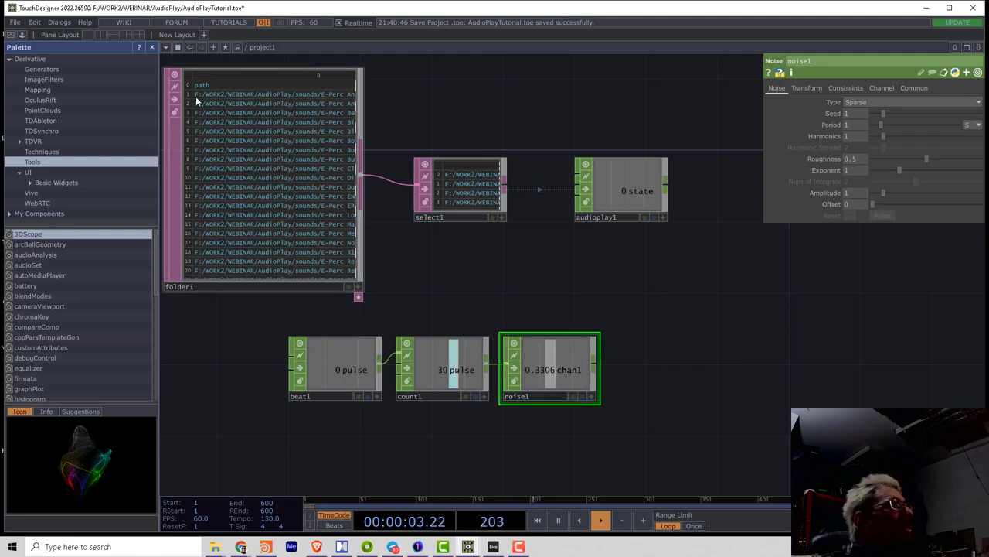
drag(380, 263, 309, 255)
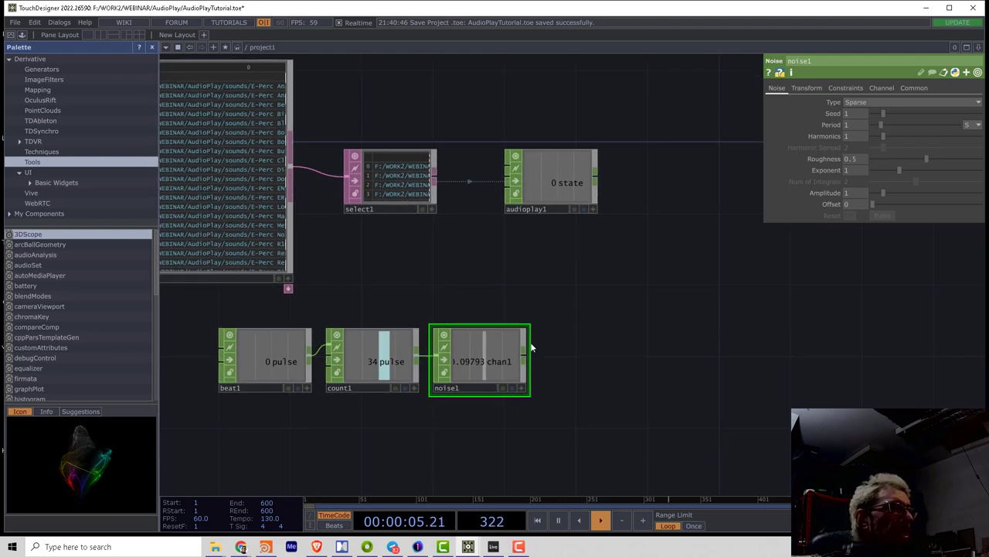
key(Tab)
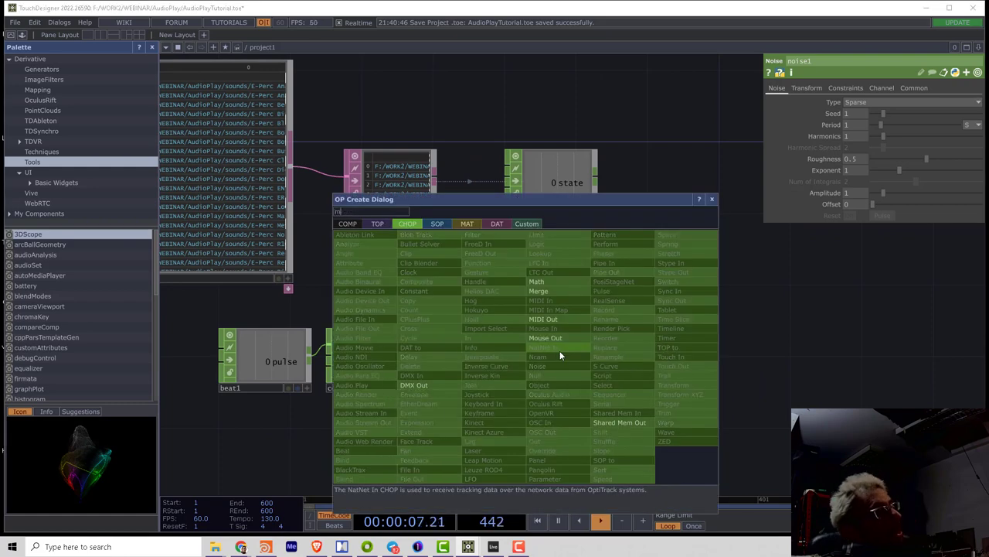
click(538, 289)
click(602, 354)
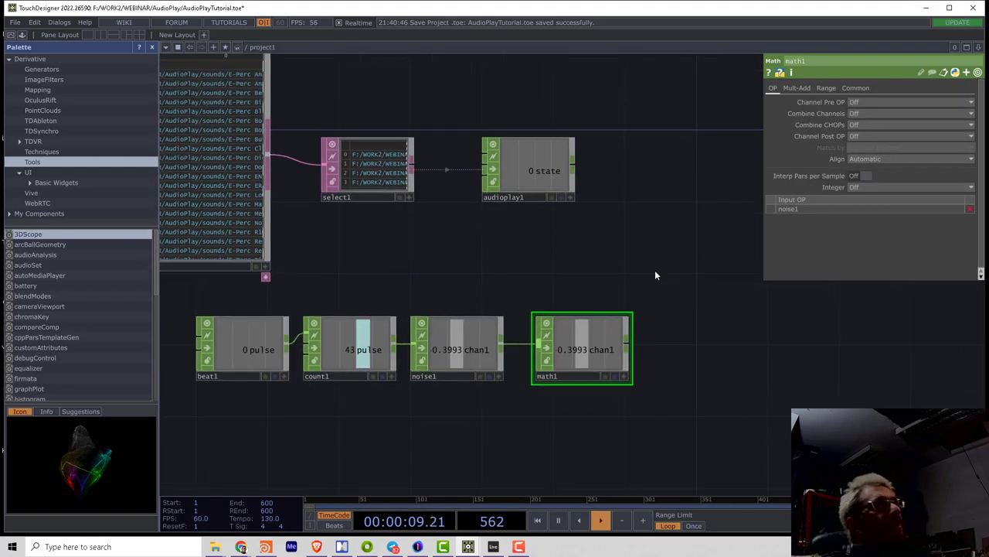
Step: Set the lower From Range value of math1 to -1
click(829, 87)
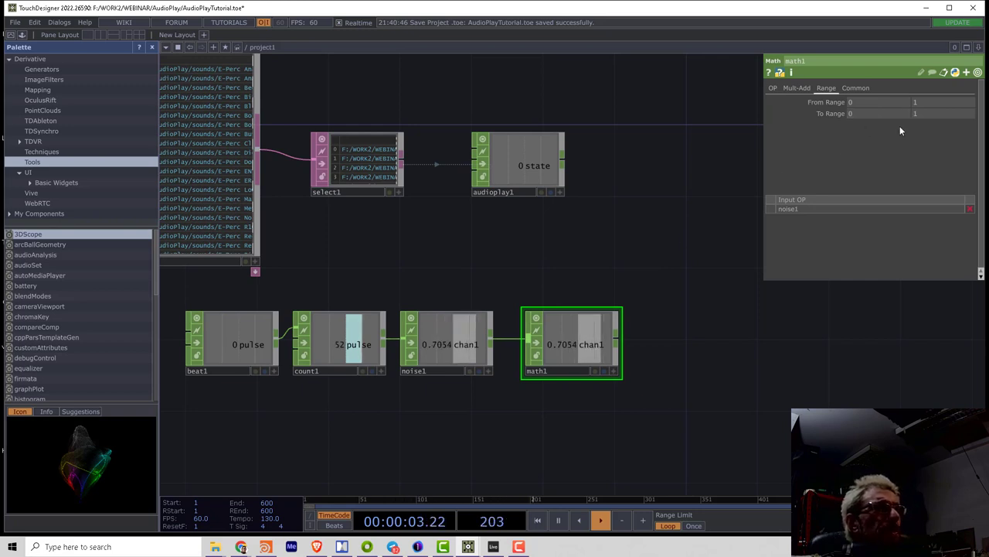
click(908, 99)
text(-1)
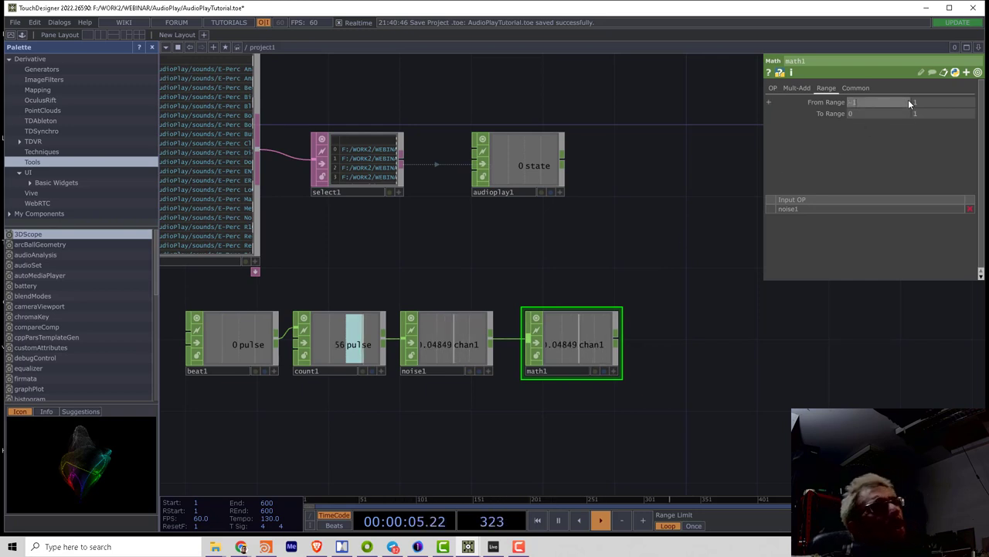
key(Return)
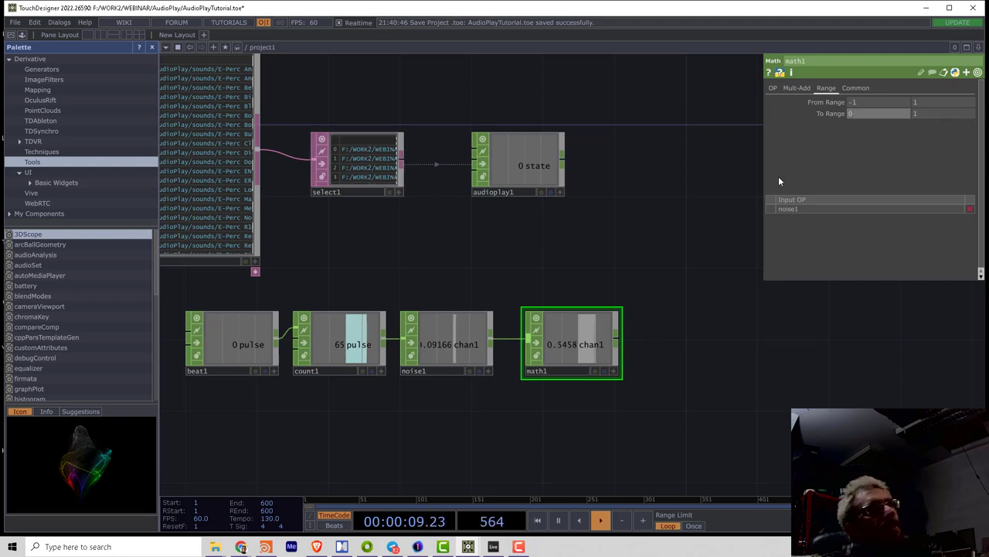
Step: Set the upper To Range value of math1 to the expression op('select1').numRows-1
click(813, 114)
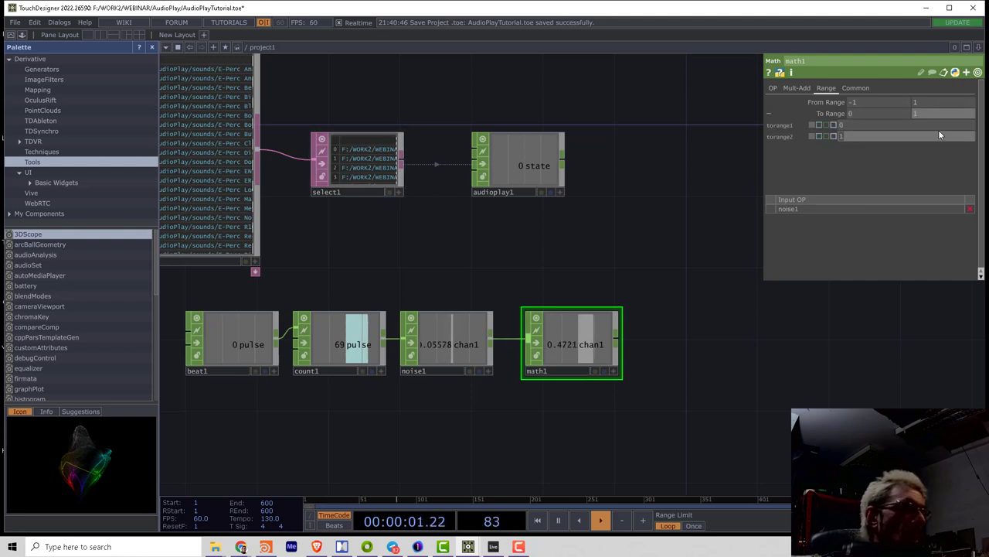
text(op())
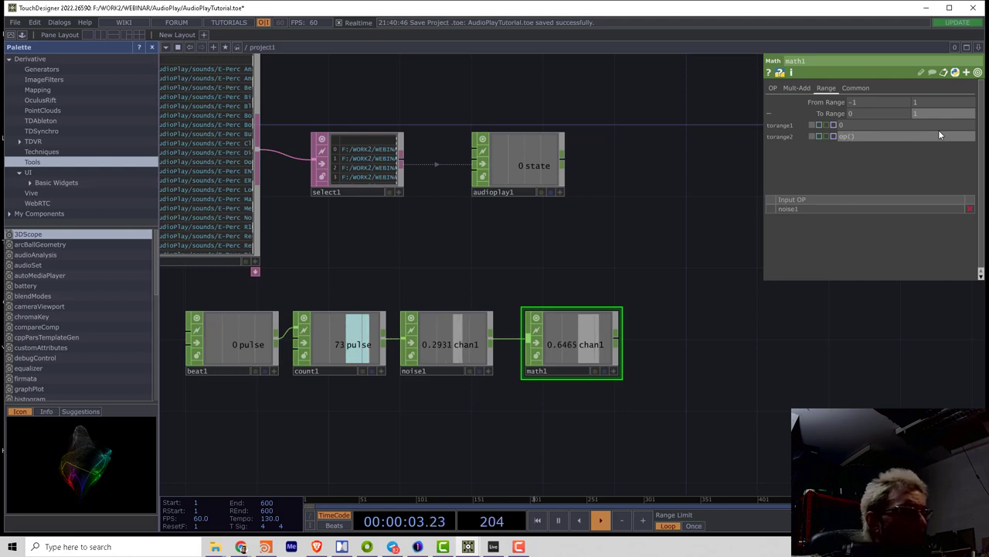
text('se')
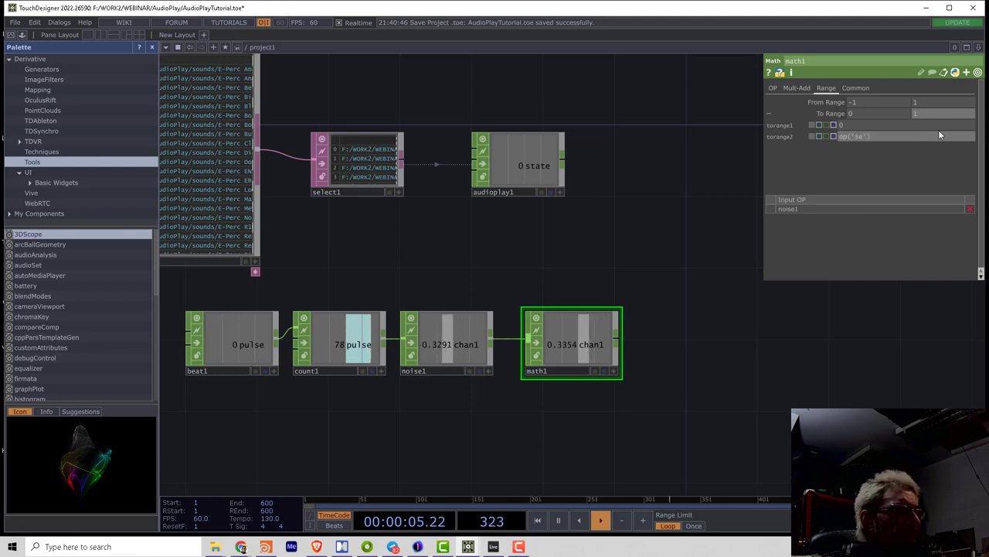
text(lect)
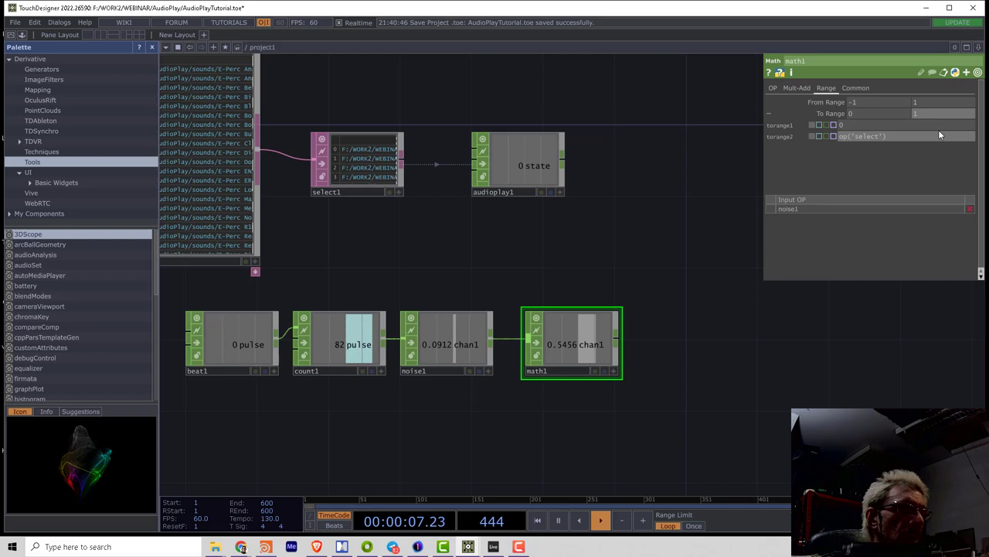
text(.nu)
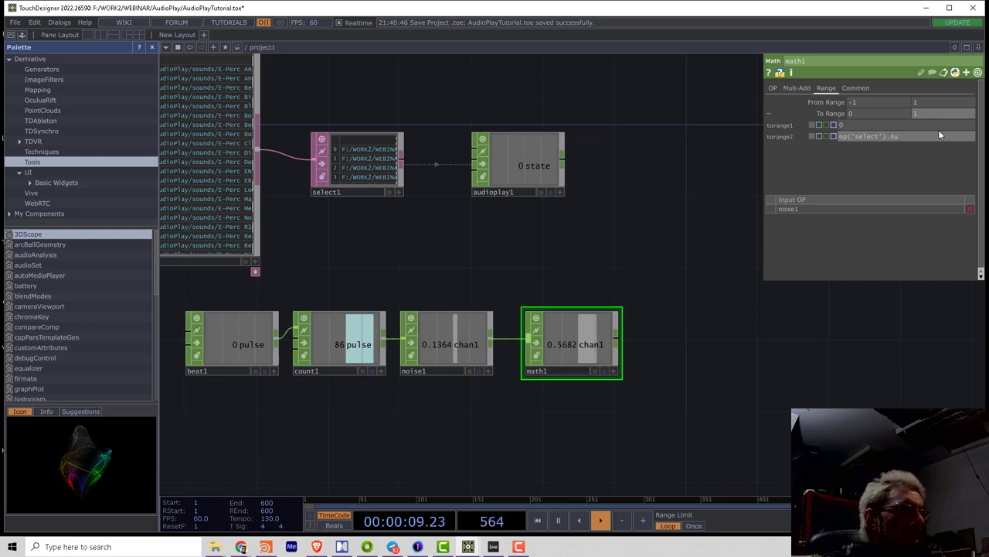
text(mRows)
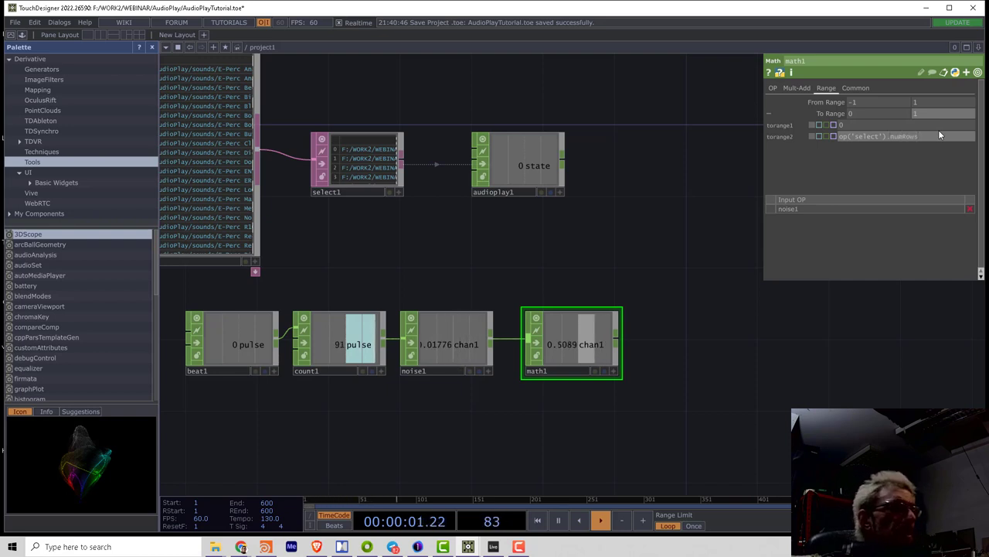
text(-1)
key(Return)
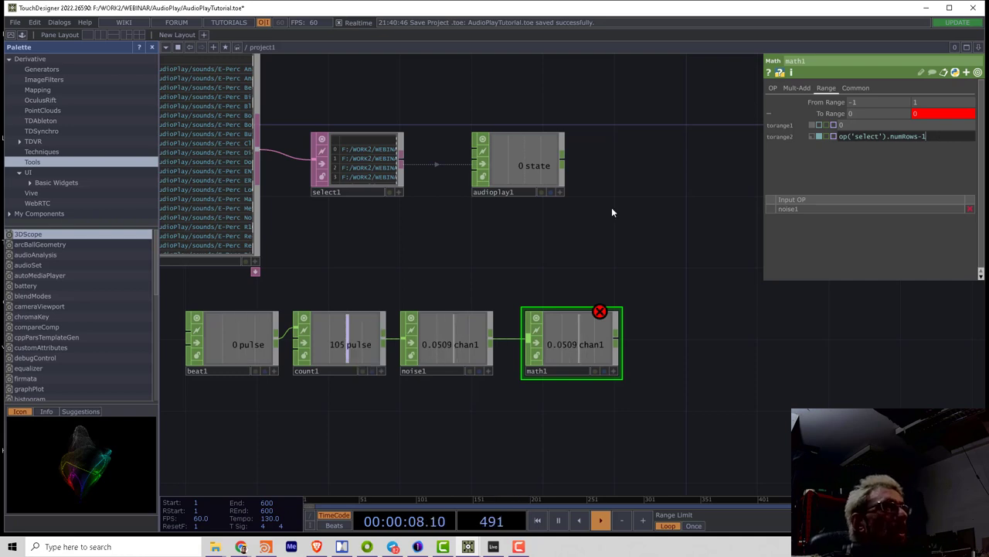
click(878, 136)
text(1)
key(Return)
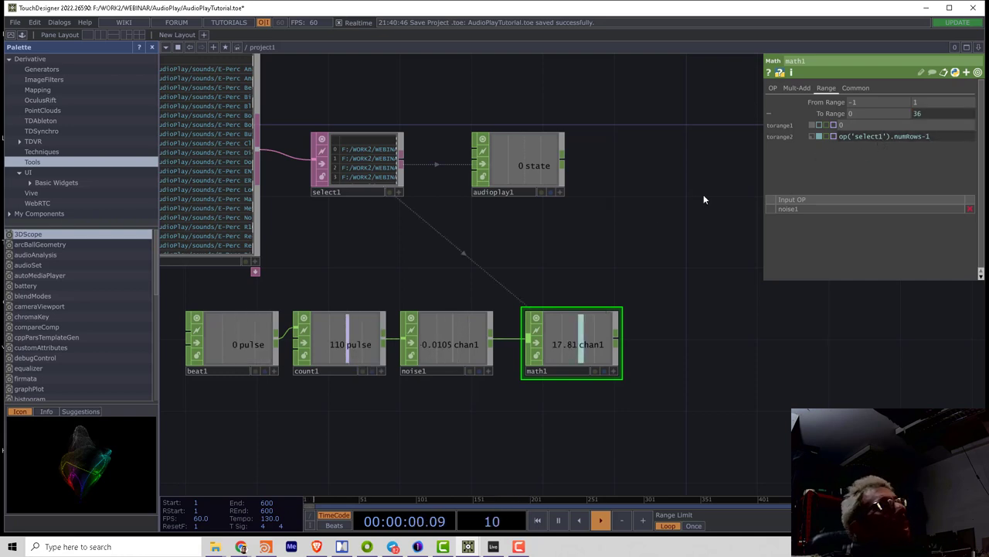
Step: Remove the -1 from math1's upper To Range expression, leaving op('select1').numRows
click(946, 137)
key(BackSpace)
key(BackSpace)
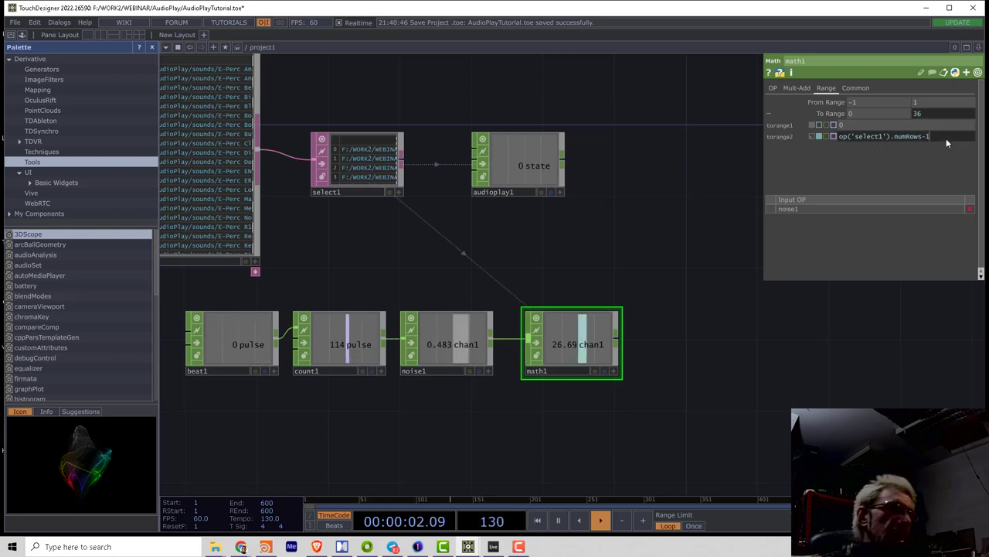
key(Return)
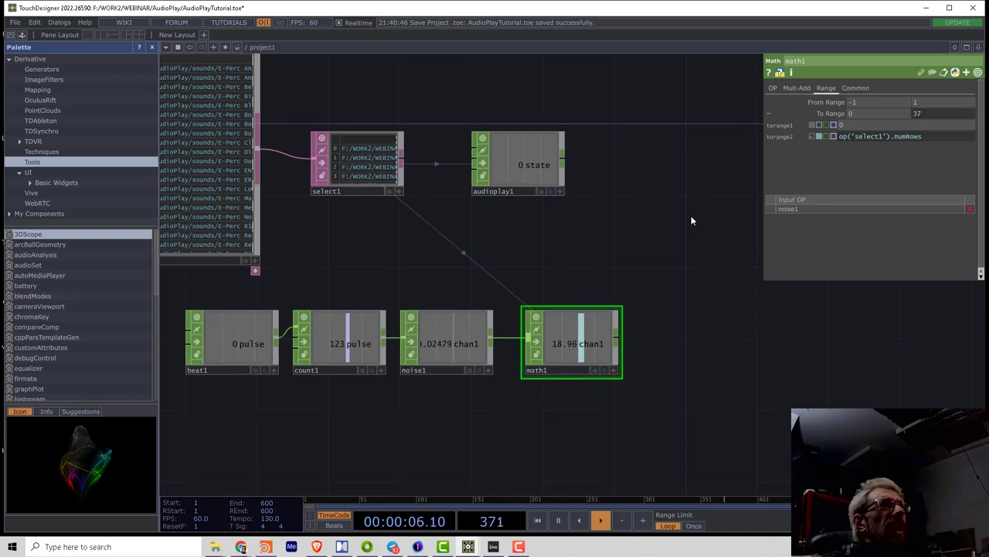
Step: Set the Integer option of math1 to Floor
click(796, 88)
click(773, 88)
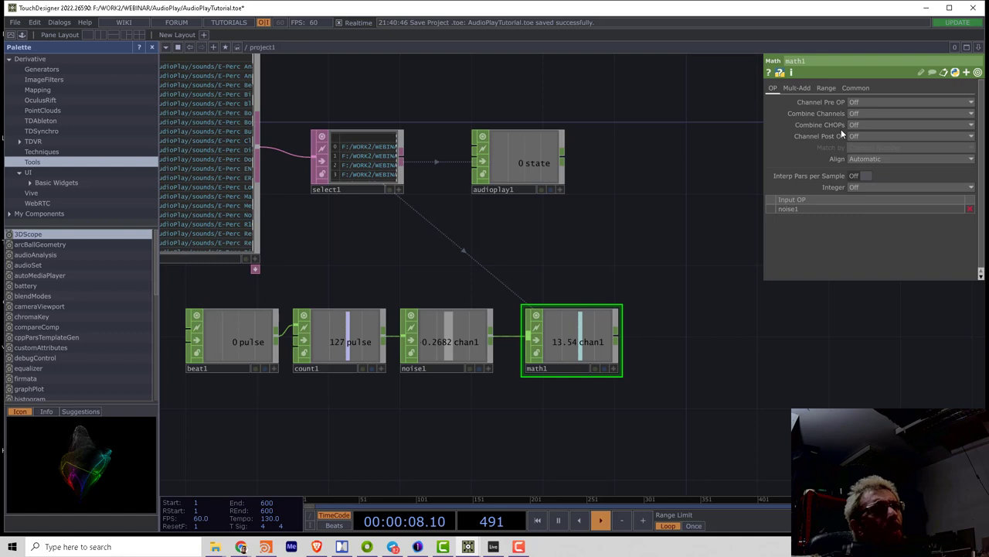
click(870, 189)
click(857, 219)
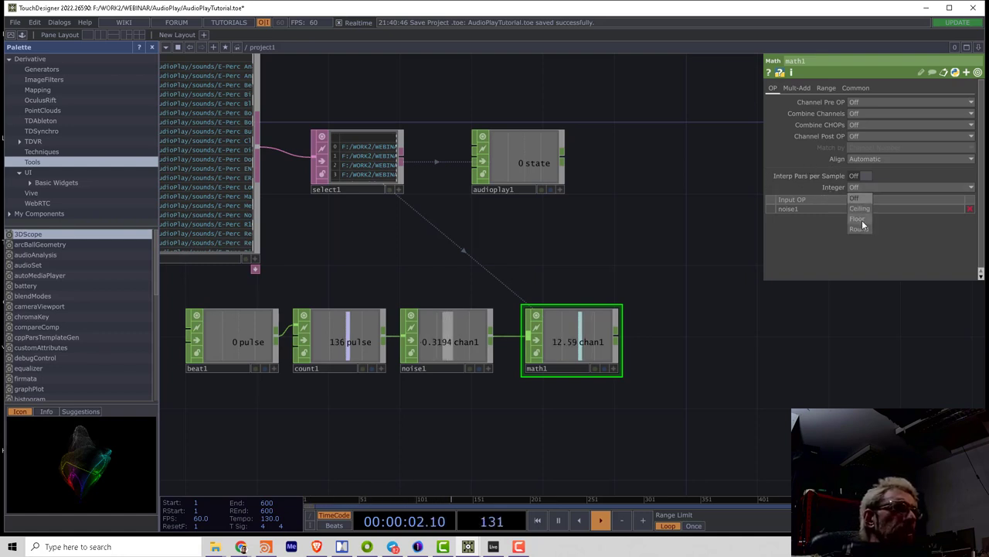
Step: Add a Fan CHOP connected to the output of math1
drag(674, 259, 725, 283)
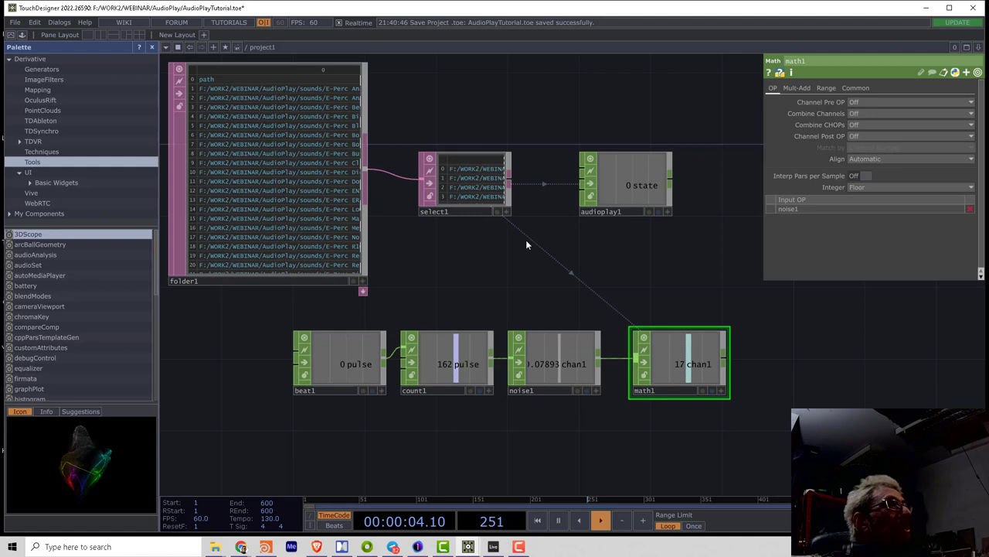
drag(610, 260, 465, 234)
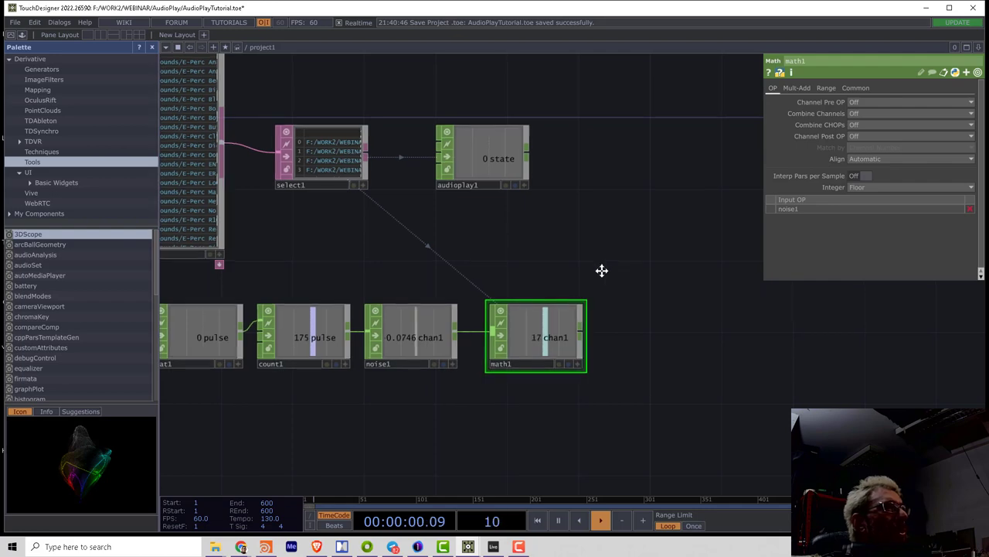
drag(601, 270, 657, 283)
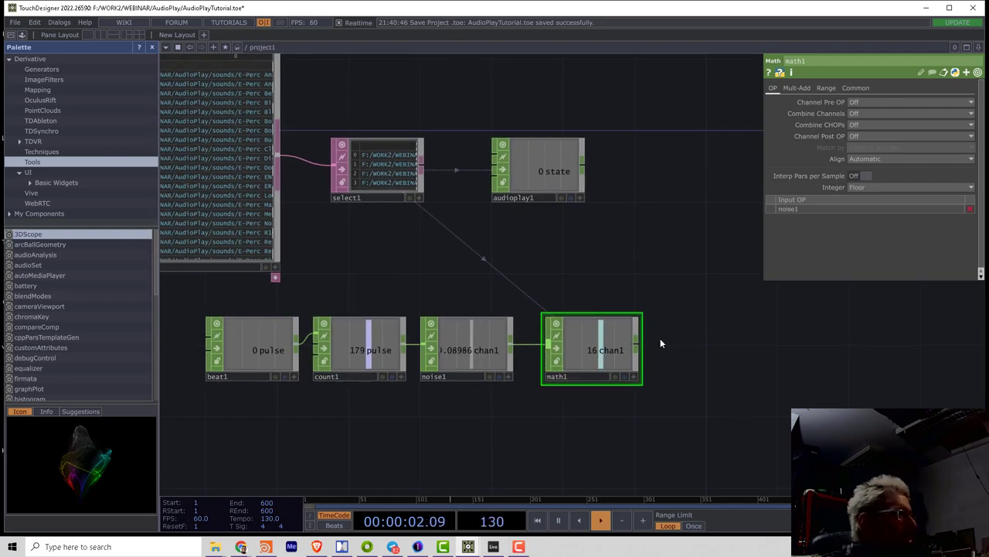
click(639, 350)
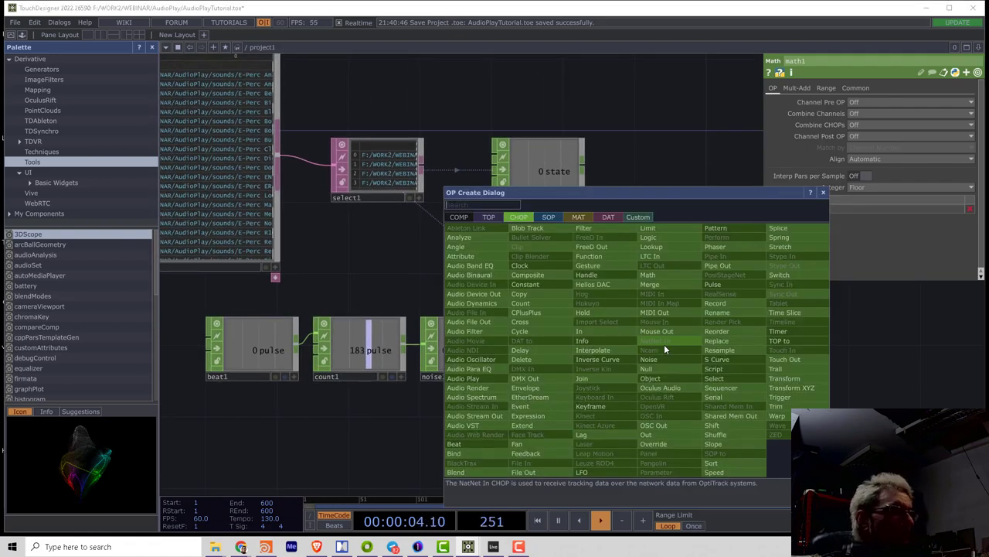
text(f)
click(527, 442)
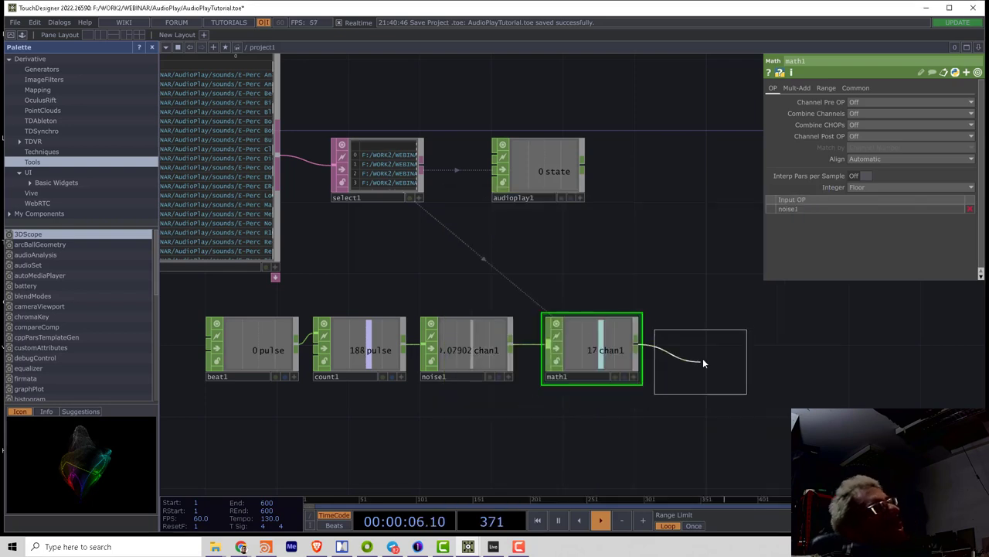
click(717, 349)
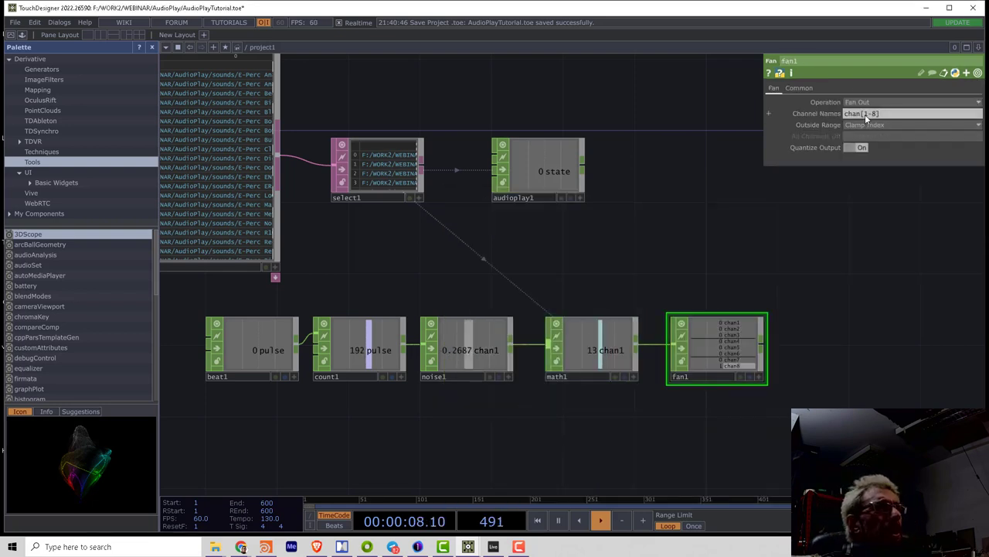
Step: Switch fan1's Channel Names to a Python expression, change the range start to 0 and quote the text on both sides of the 8
click(818, 113)
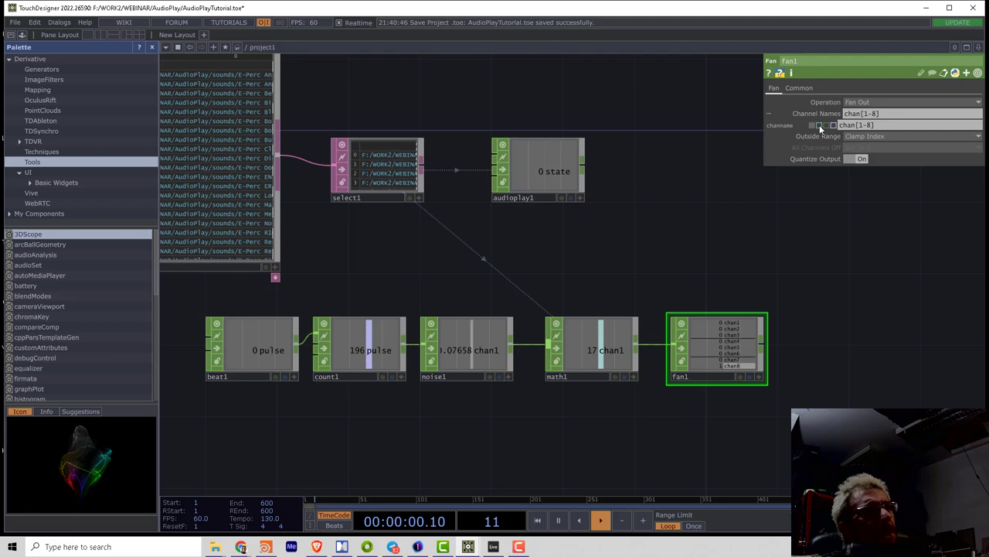
click(819, 125)
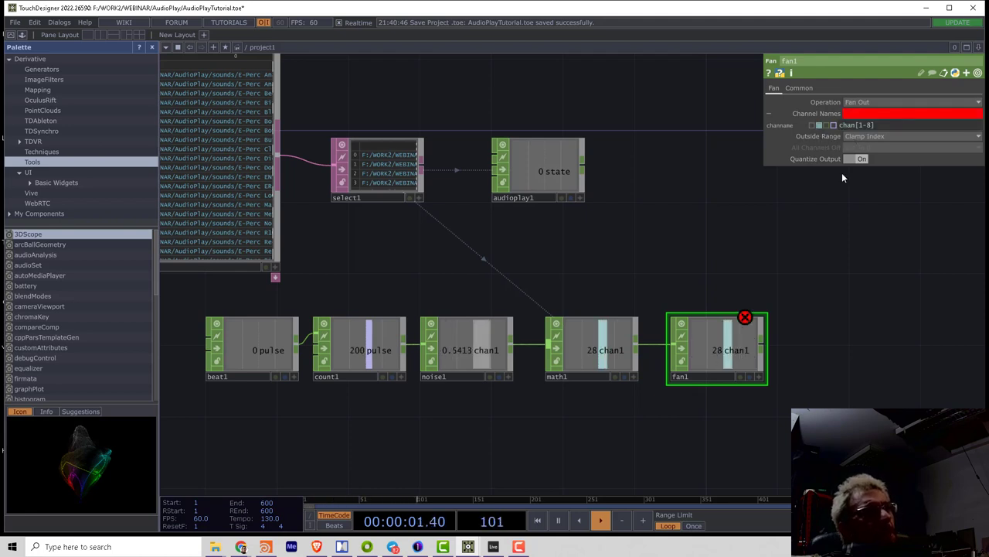
click(866, 124)
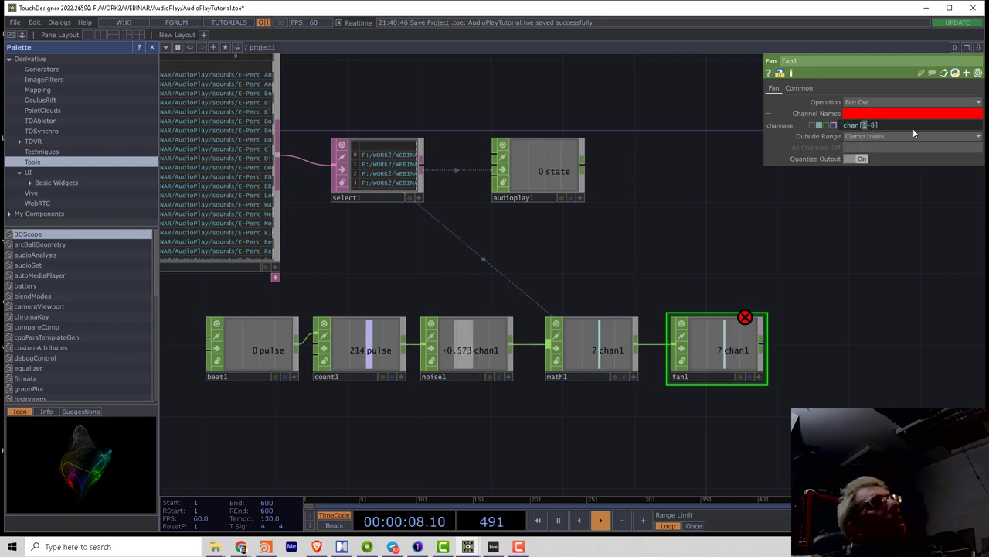
text(0-)
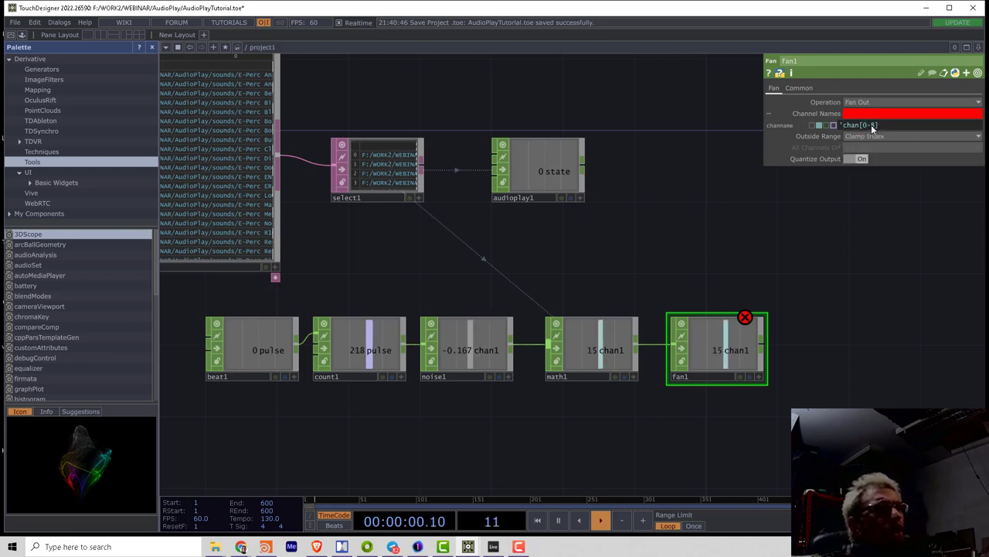
text(')
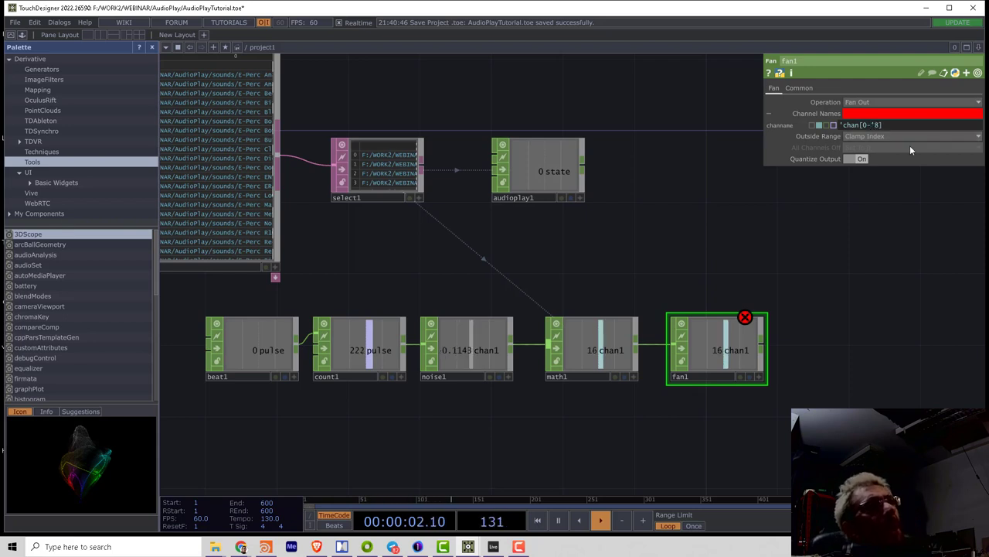
text( 8 )
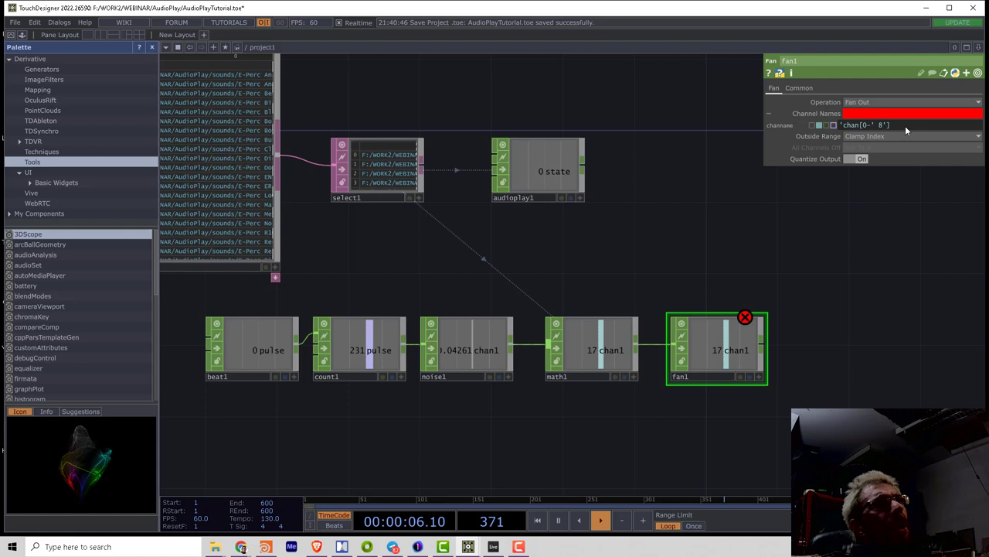
text(')
Step: Replace the 8 in fan1's Channel Names expression with a concatenated +str( int( op() ) )+ between the two quoted parts
double_click(881, 124)
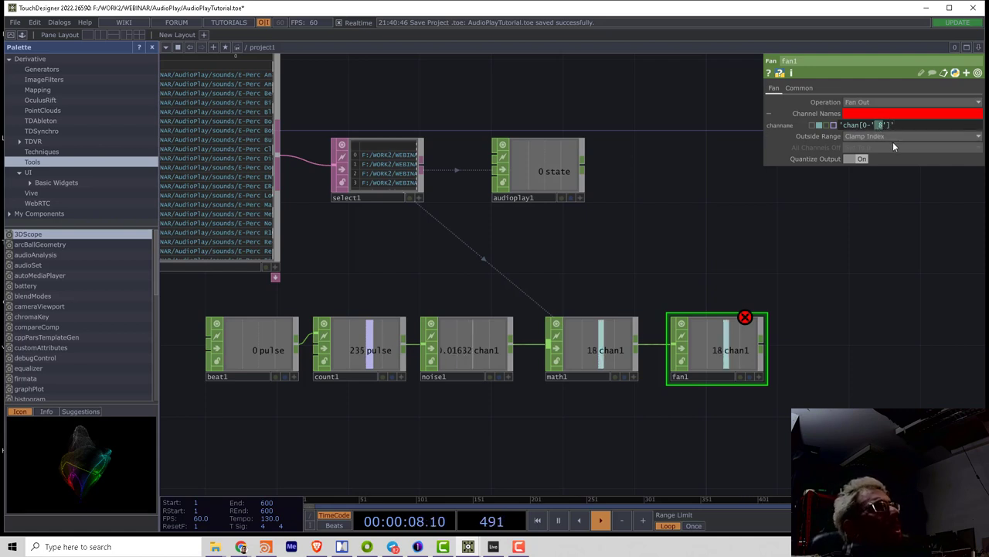
key(BackSpace)
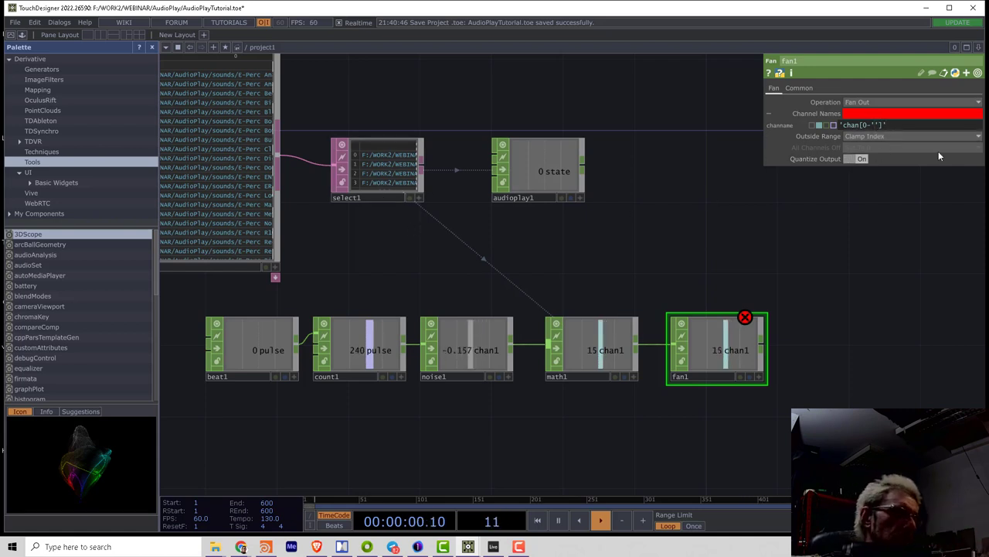
text(++)
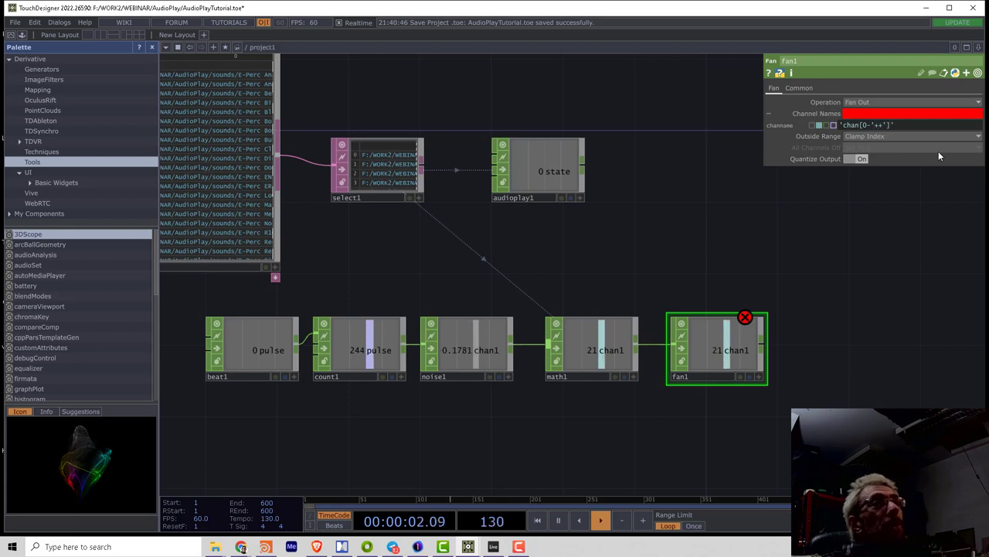
key(Left)
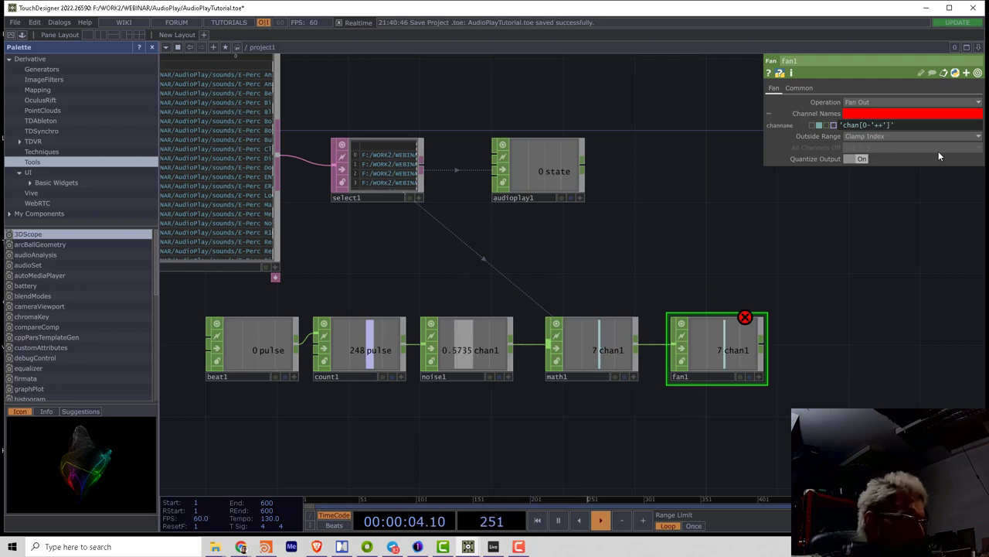
text(str)
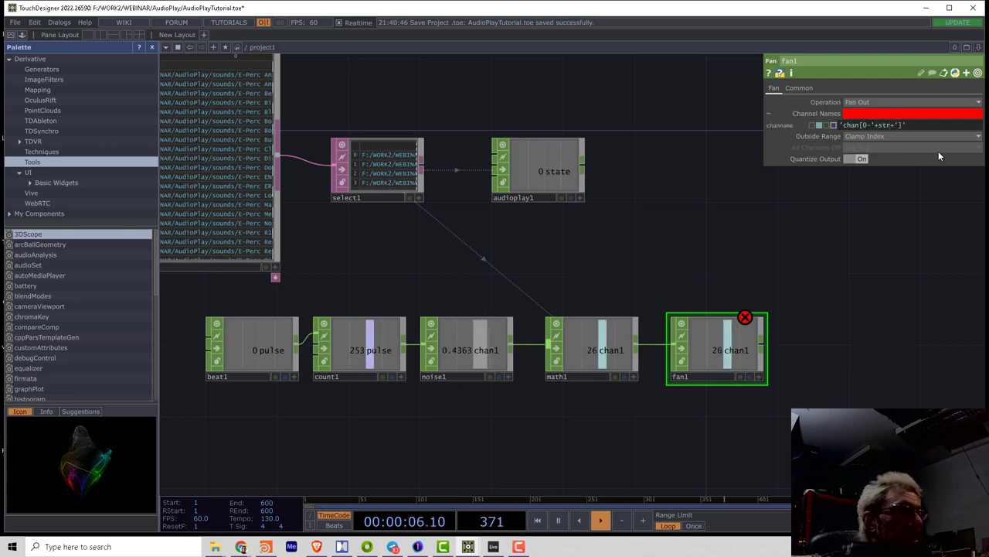
text(())
key(Left)
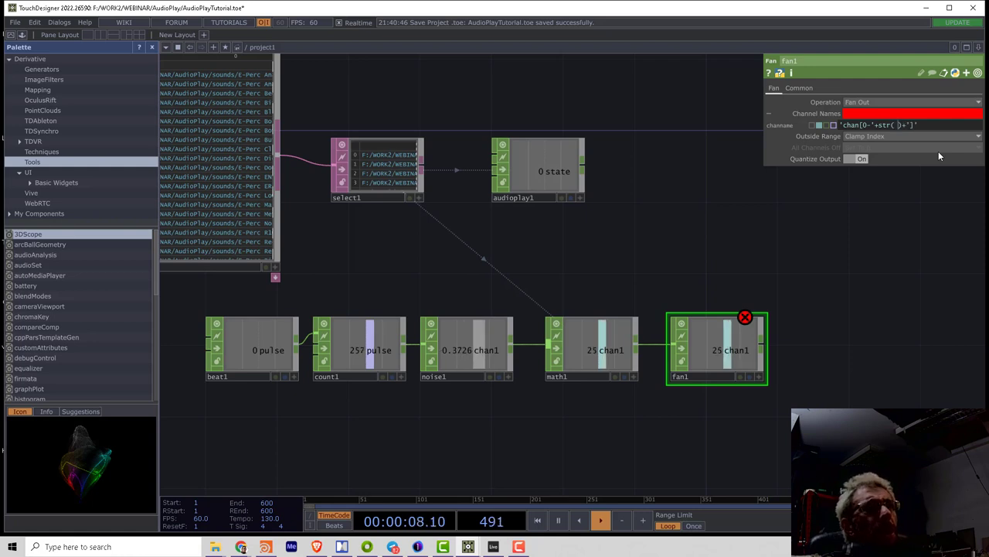
text(int )
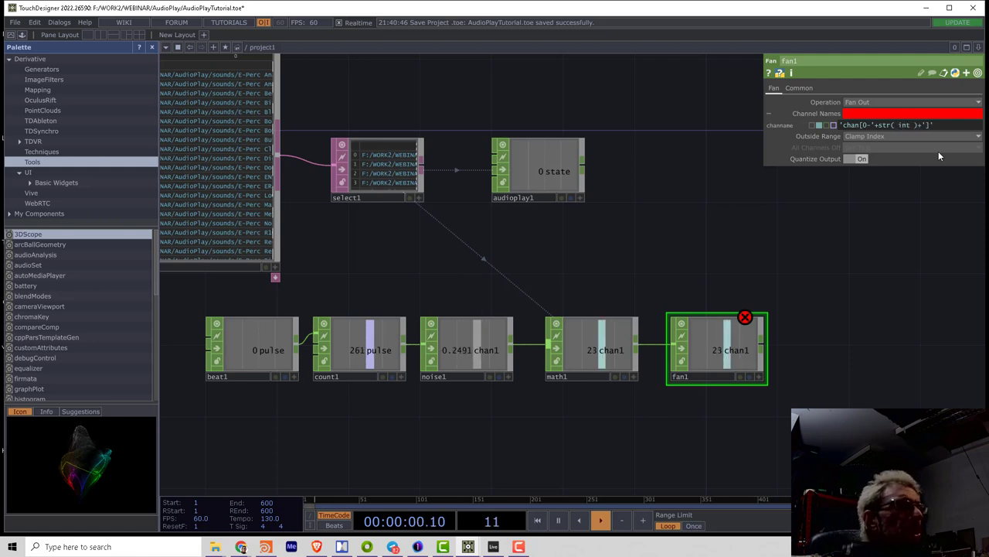
text(())
key(Left)
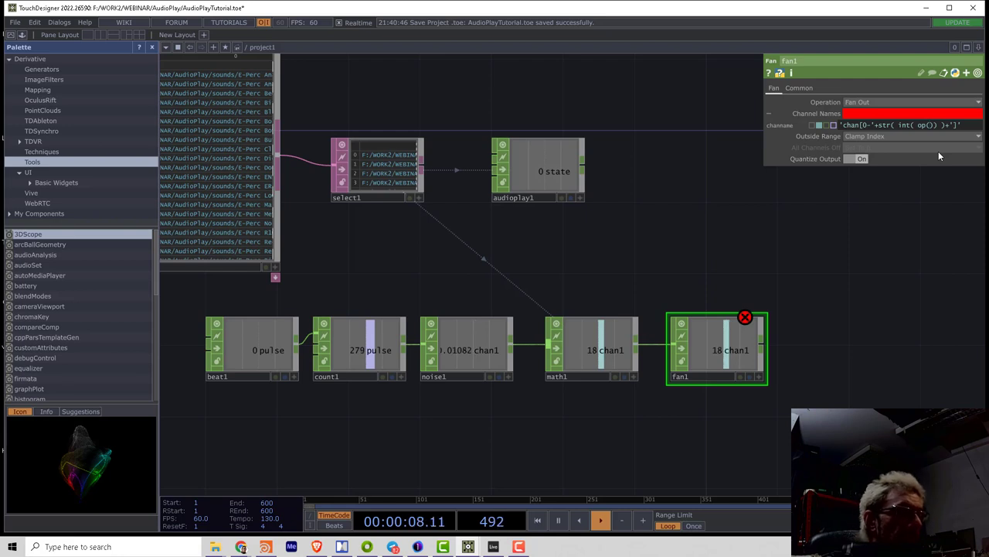
Step: Complete fan1's Channel Names expression with op('select1').numRows-1 inside the int() call and check the node's channel info
text(sele)
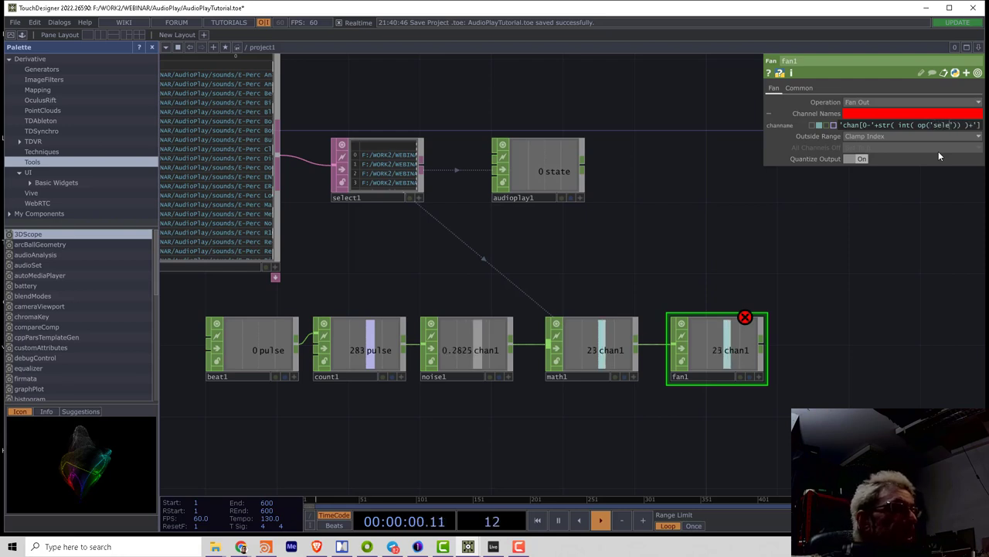
text(ct1)
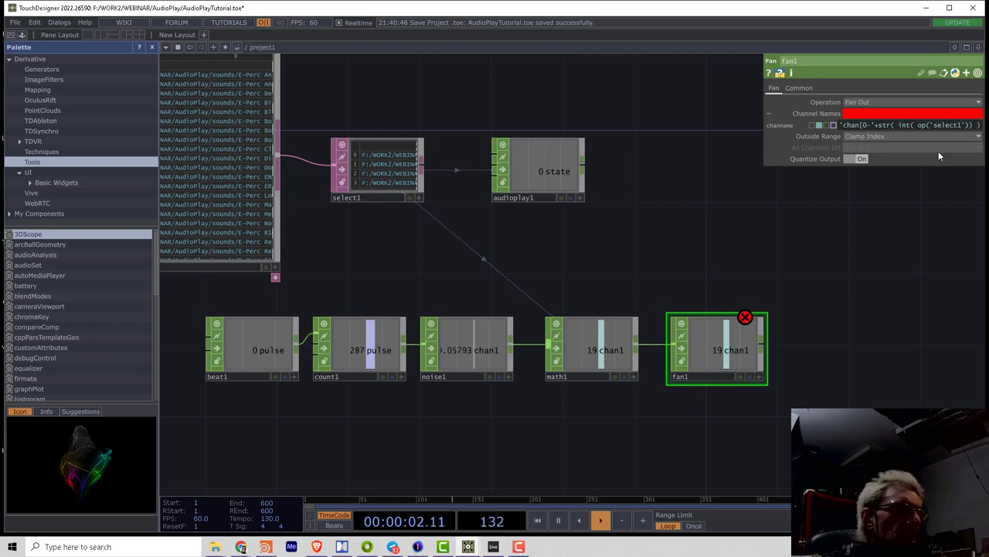
text(.nu)
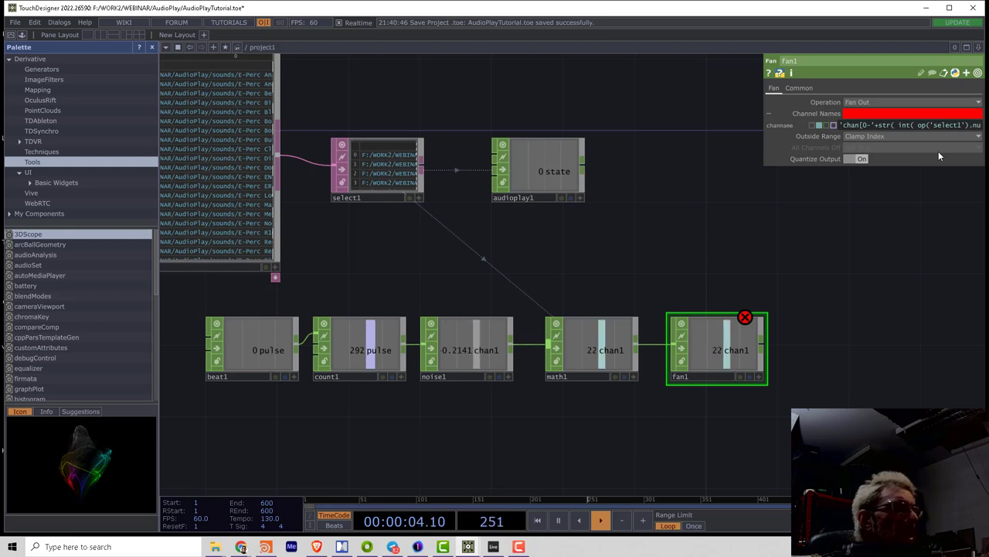
text(mRow)
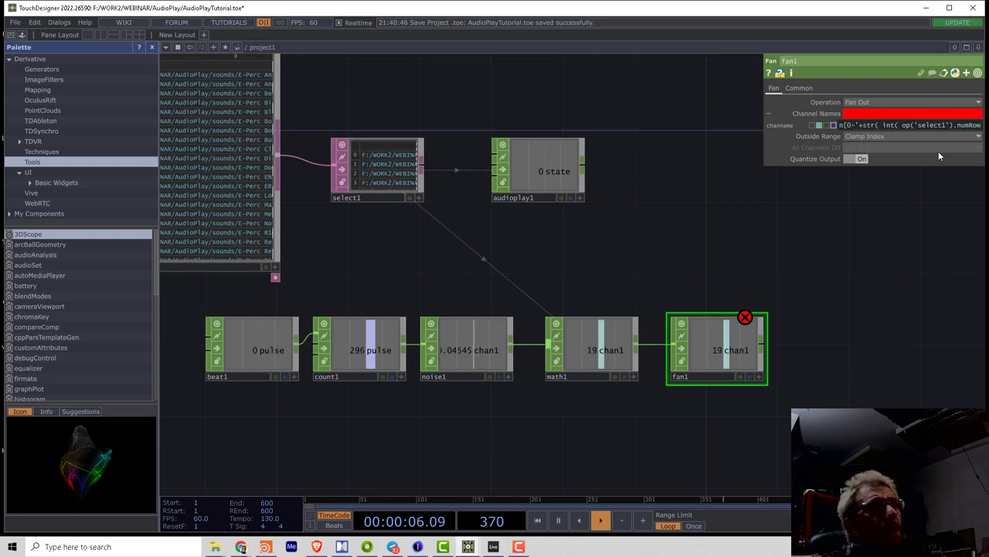
text(s-1)
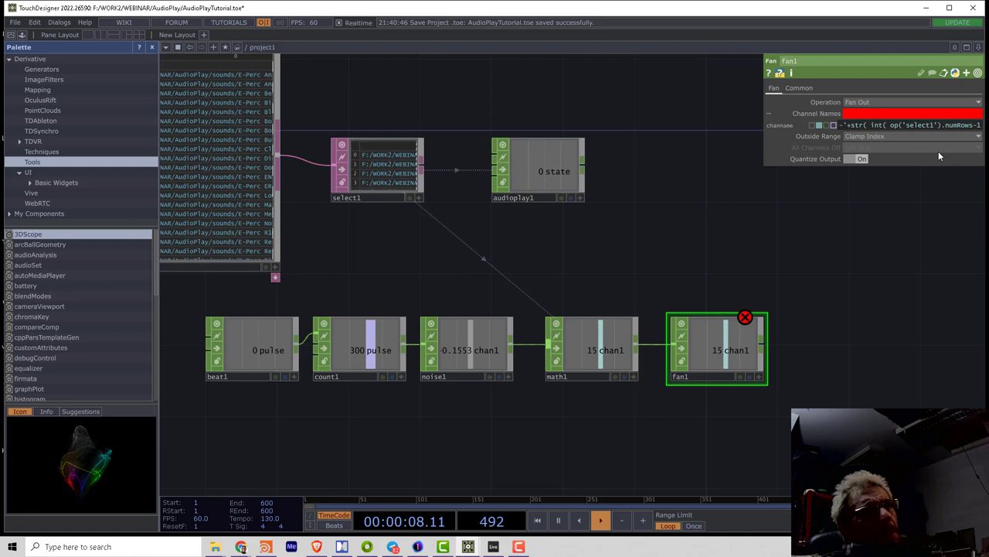
key(Return)
middle_click(735, 356)
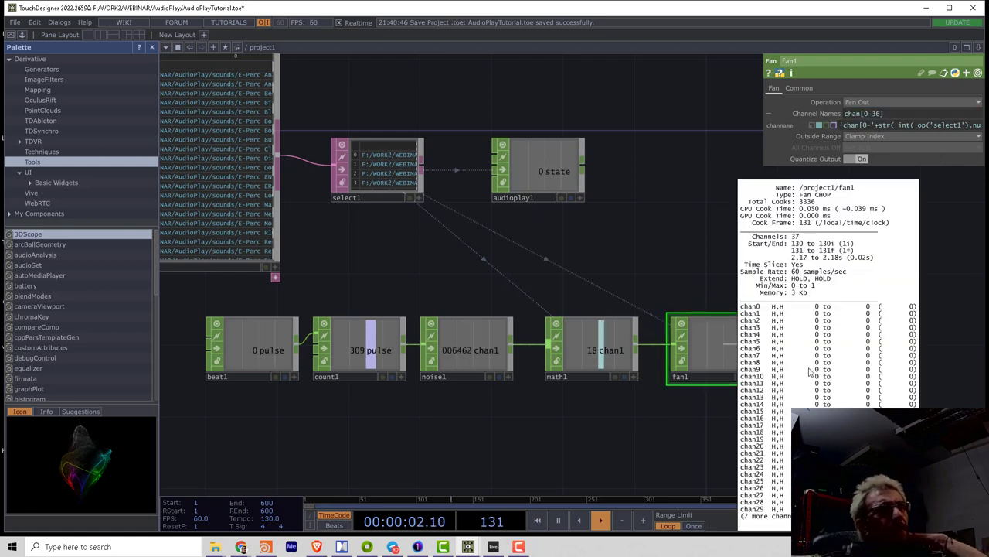
Step: Move the audioplay1 node down to the end of the CHOP chain, leaving room for another node after fan1
drag(649, 203, 603, 222)
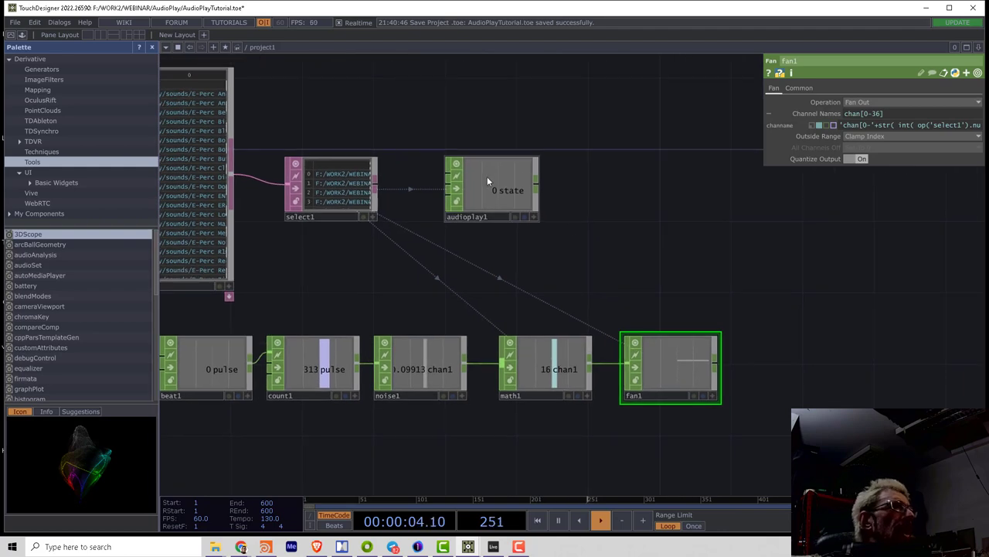
drag(484, 183, 805, 362)
drag(761, 324, 614, 252)
drag(658, 287, 802, 305)
Step: Add a Trigger CHOP connected to the output of fan1 and set its Attack Length to 0
right_click(568, 292)
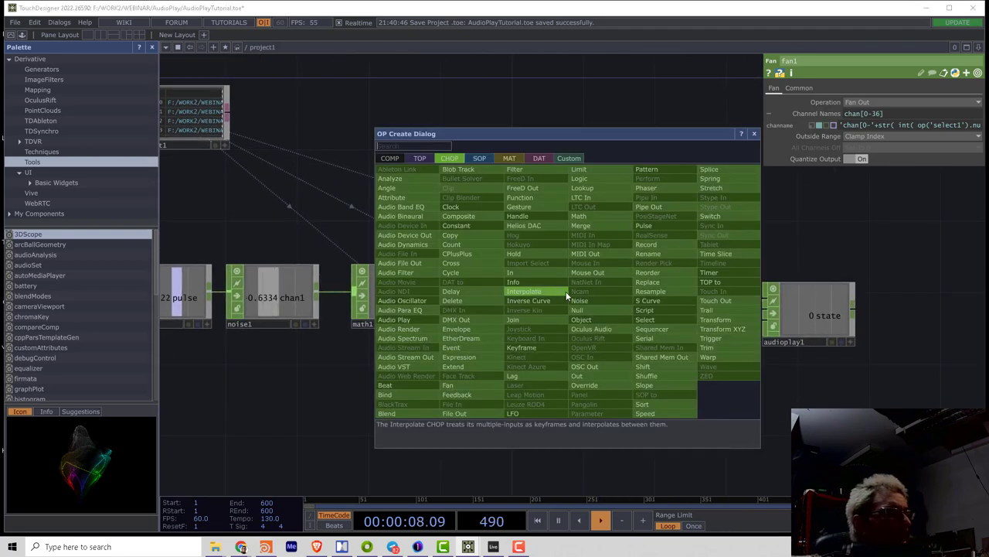
text(tr)
click(703, 334)
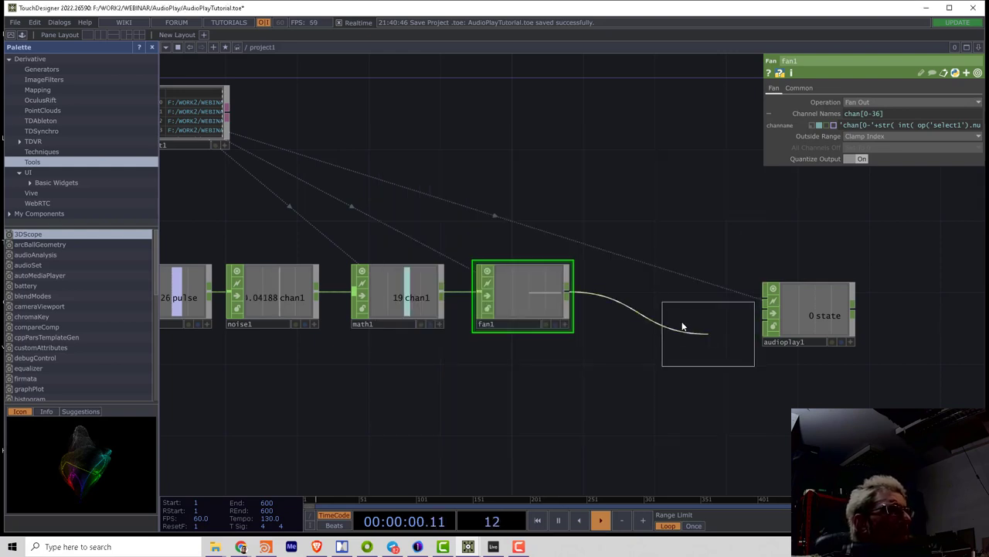
click(639, 290)
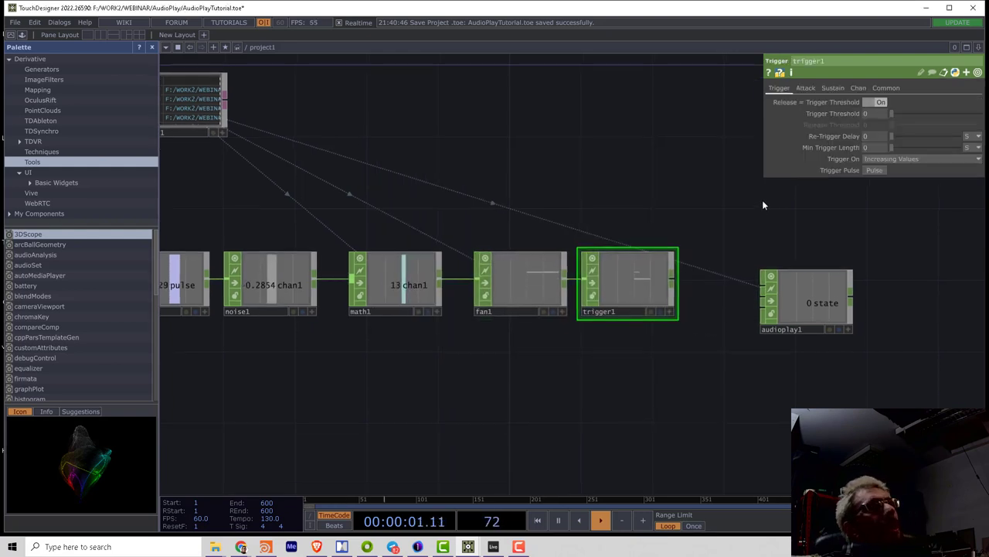
click(804, 89)
drag(896, 113, 881, 113)
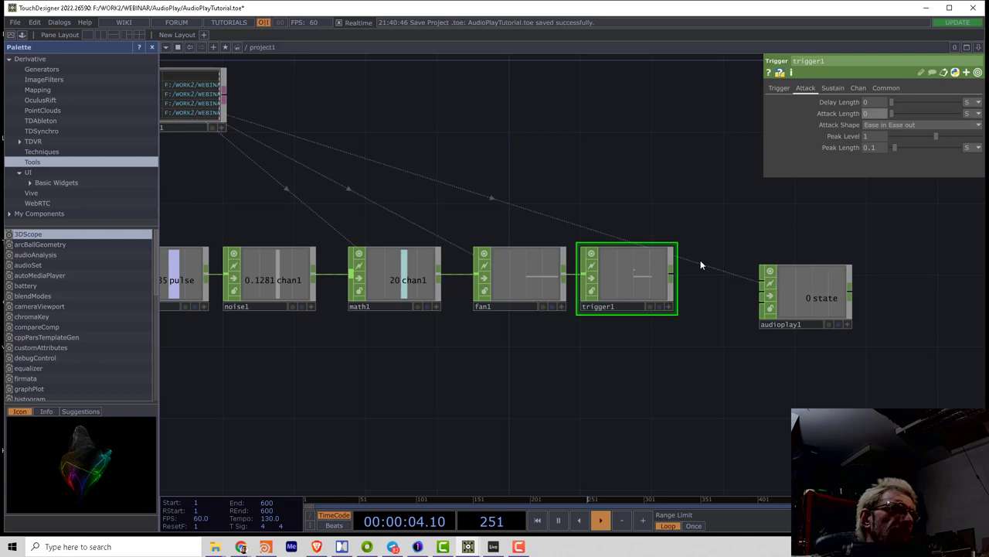
Step: Connect trigger1's output to the first input of audioplay1 and place audioplay1 close beside trigger1
drag(784, 293, 766, 274)
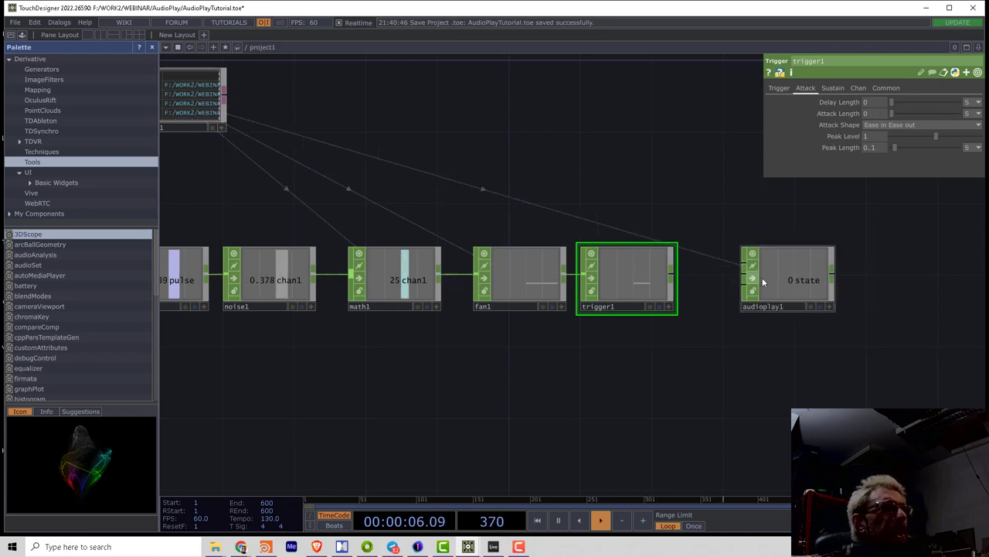
click(672, 273)
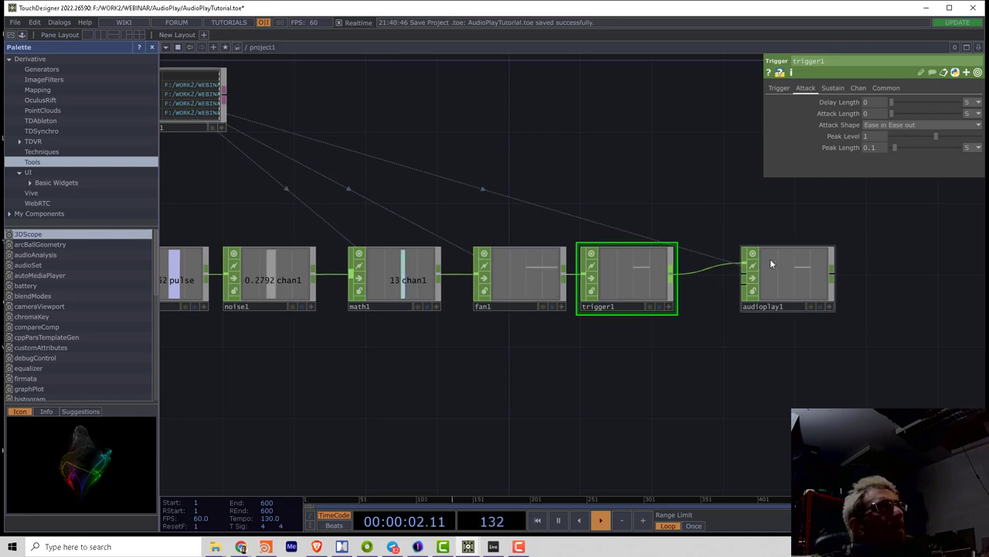
drag(769, 264, 730, 268)
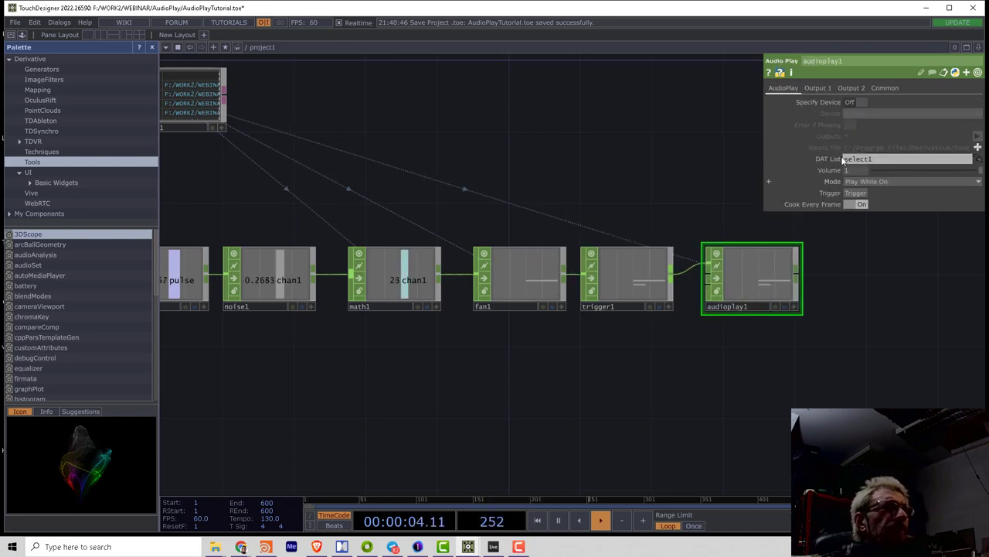
Step: Set the Volume of audioplay1 to 0 and move the node slightly lower and closer to trigger1
drag(891, 170, 571, 184)
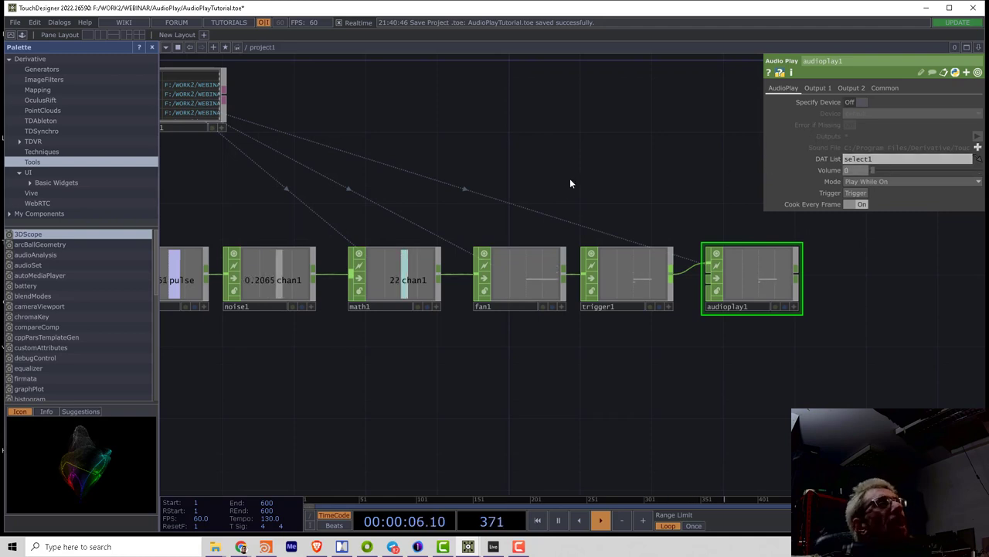
drag(533, 363, 615, 340)
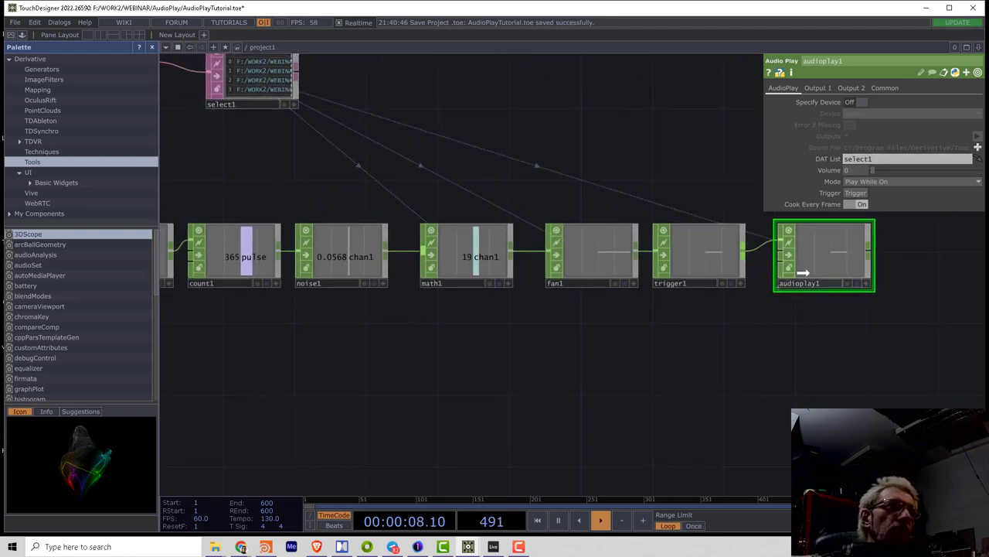
drag(804, 273, 804, 290)
drag(761, 219, 713, 213)
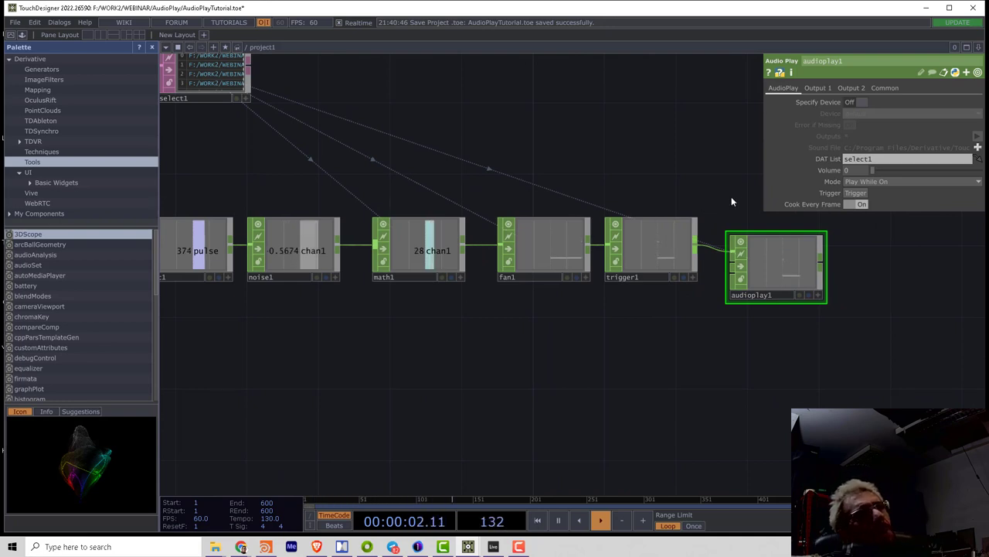
Step: Set the Mode of audioplay1 to Trigger and raise its Volume to 0.995
click(860, 182)
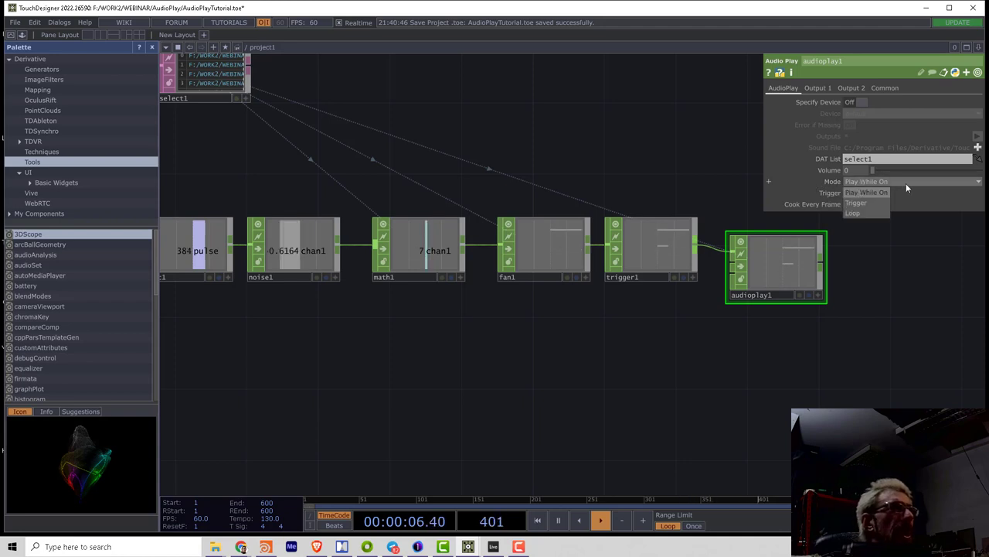
click(863, 204)
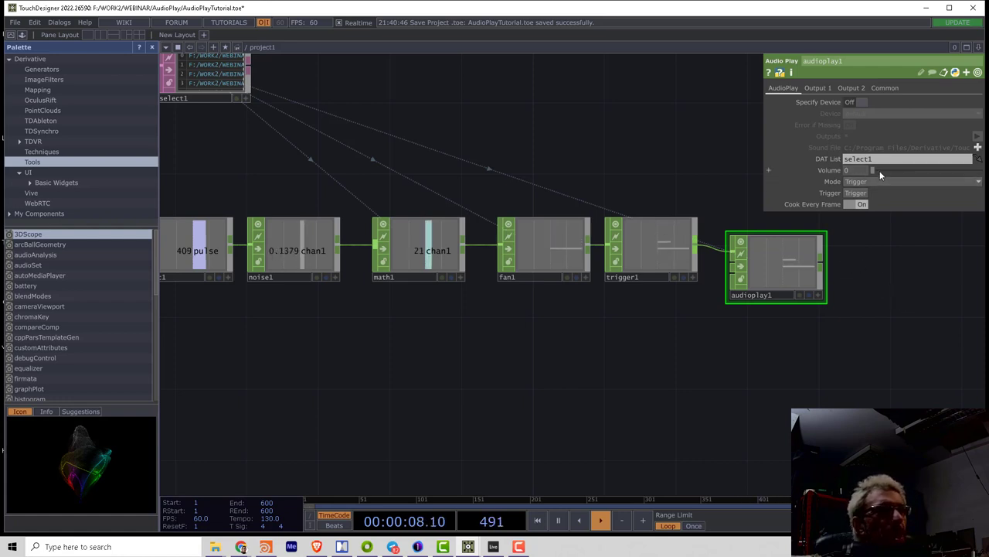
drag(879, 171, 976, 171)
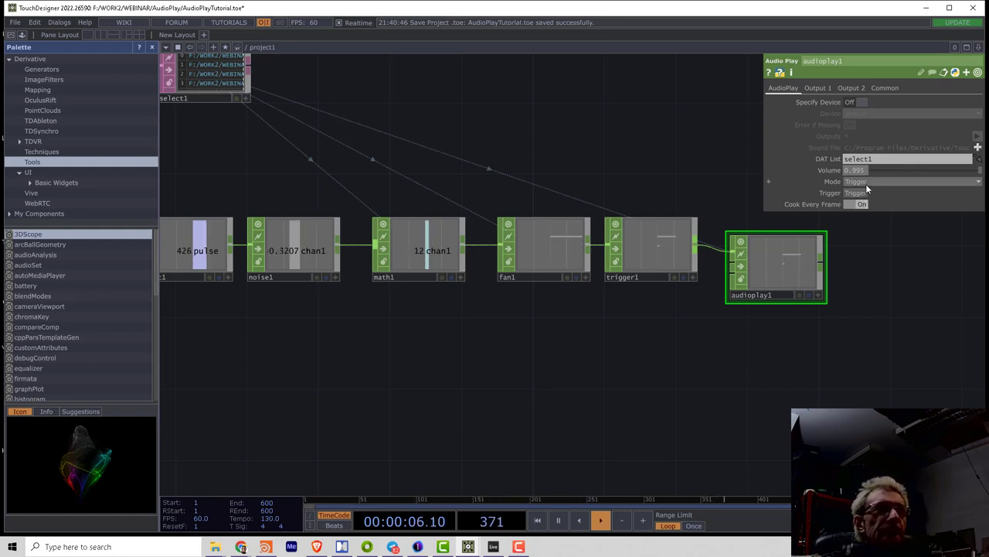
Step: Set the Mode of audioplay1 to Play While On
click(865, 190)
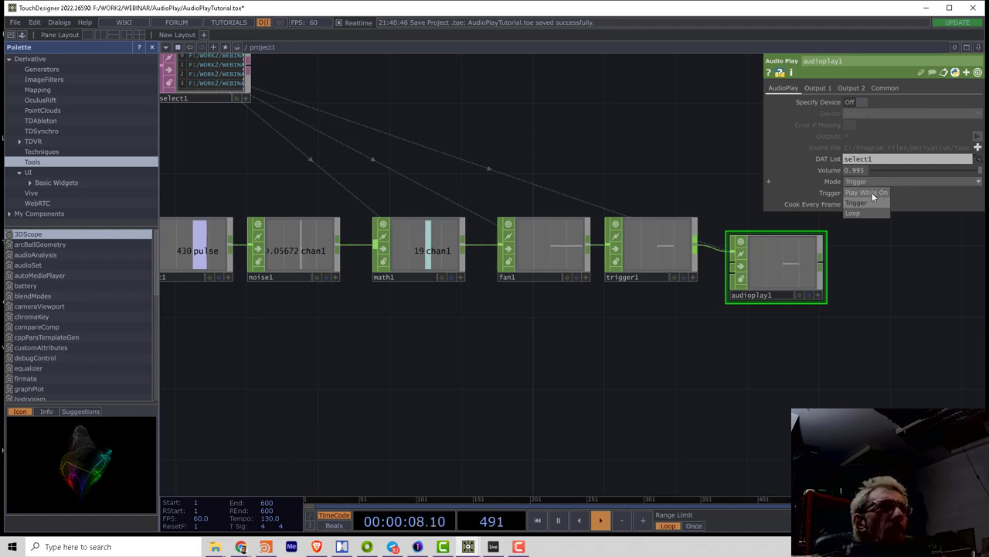
click(872, 192)
Step: Set trigger1's Sustain Level and Release Length to 0 and its Decay Length to 0.1
click(691, 233)
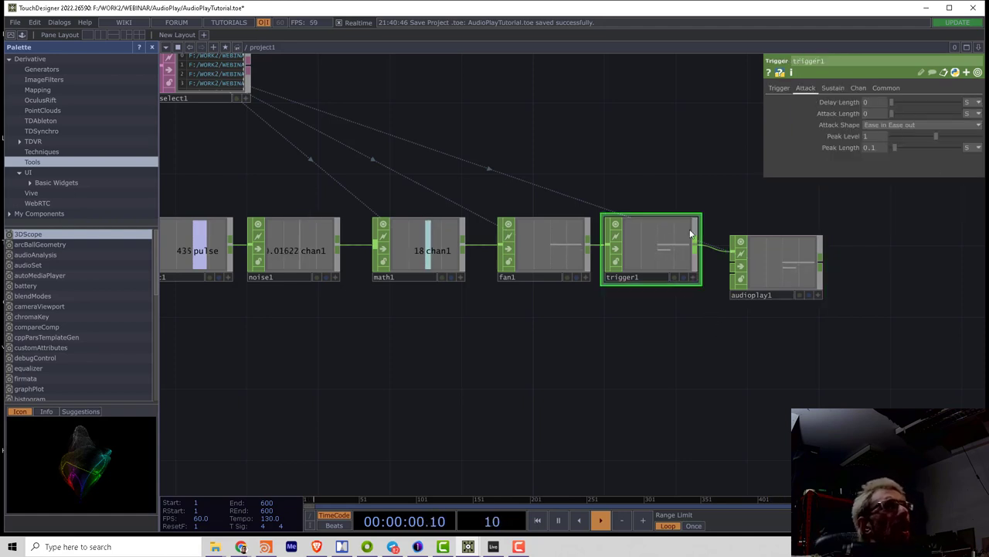
click(845, 90)
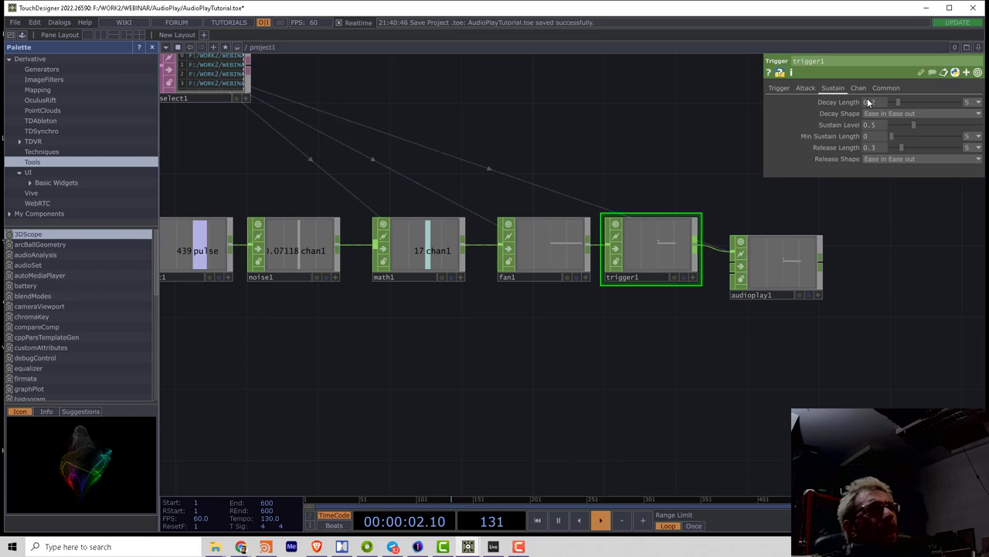
drag(900, 124, 878, 147)
text(1)
key(Return)
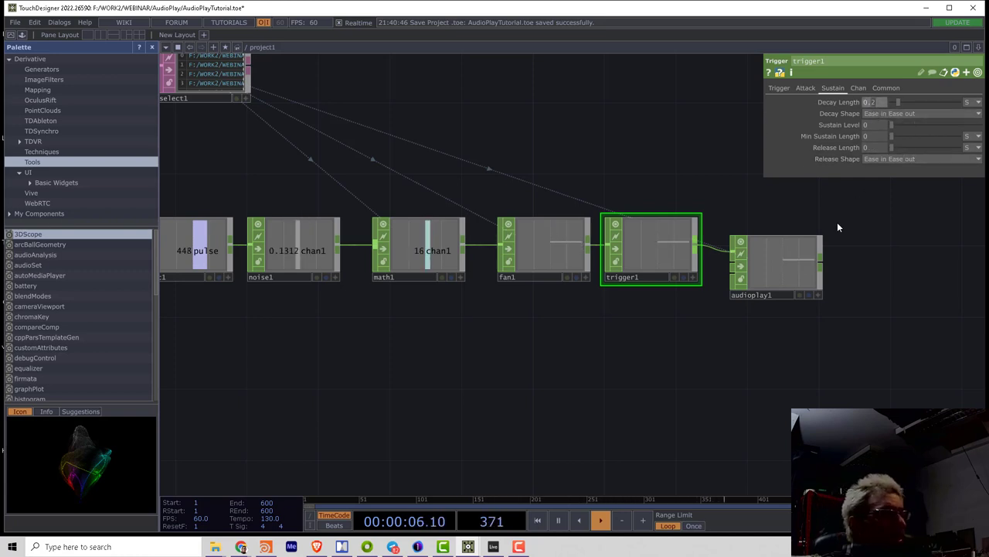
click(875, 104)
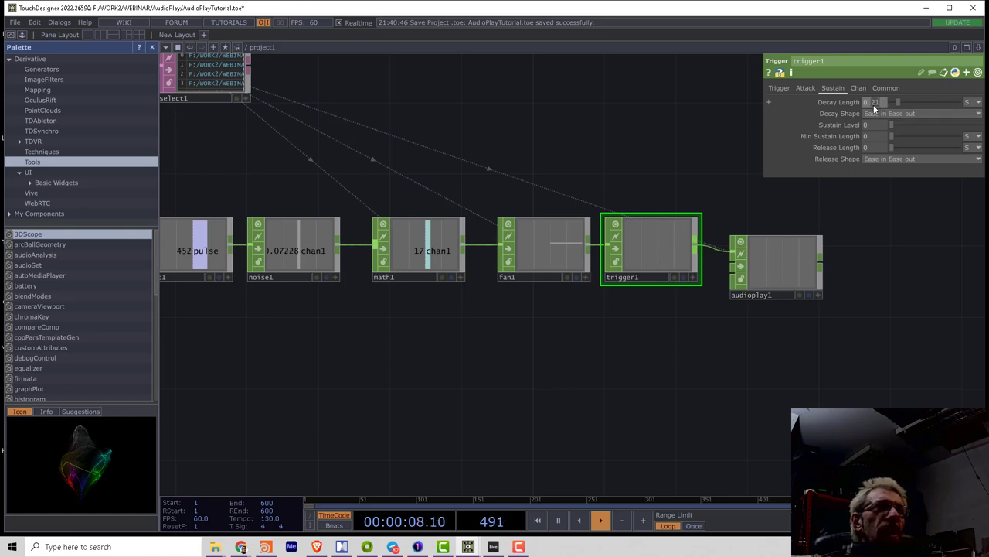
key(BackSpace)
click(876, 242)
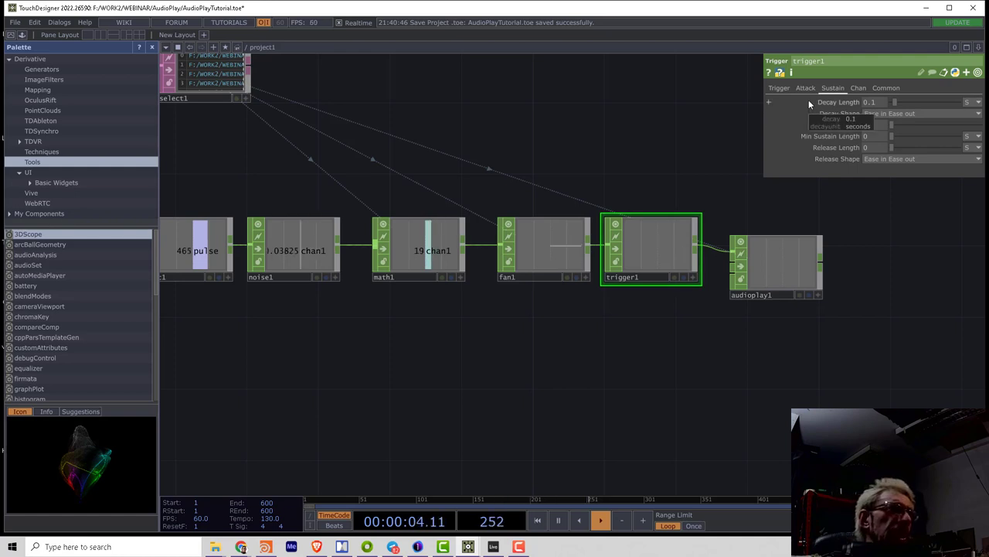
Step: Set the Mode of audioplay1 to Loop and its Volume to 0
click(779, 263)
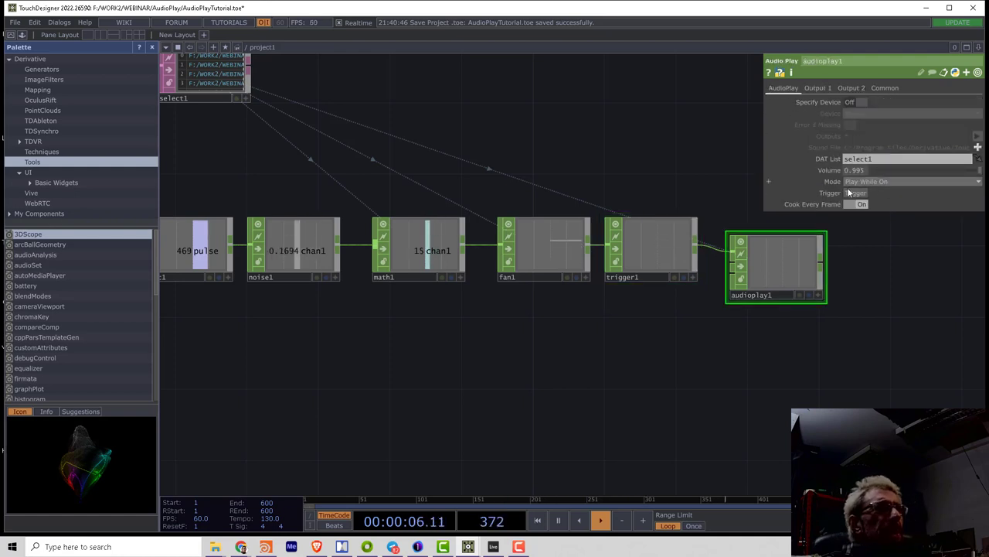
click(868, 182)
click(859, 212)
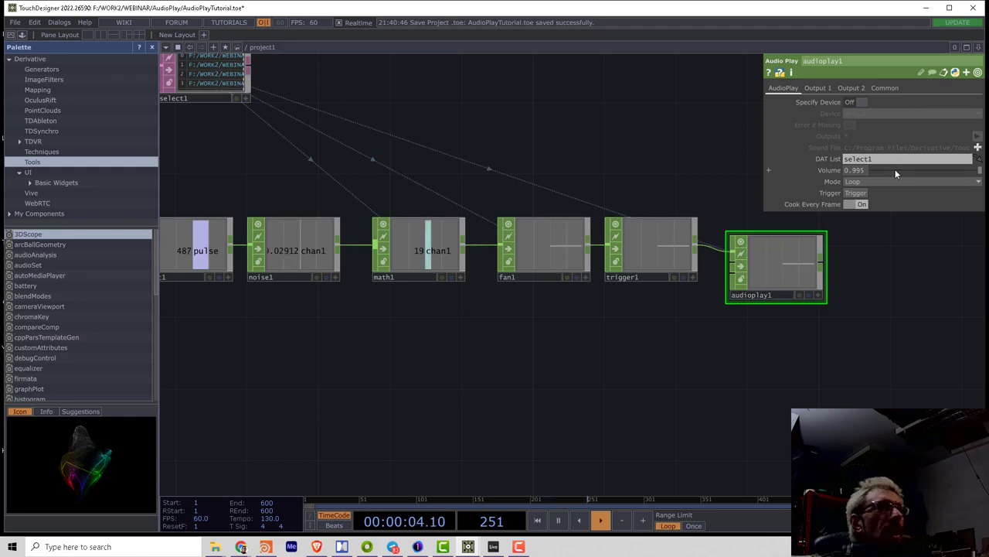
drag(897, 170, 849, 168)
Step: Move audioplay1 lower and farther away from trigger1 in the network
drag(680, 163, 675, 153)
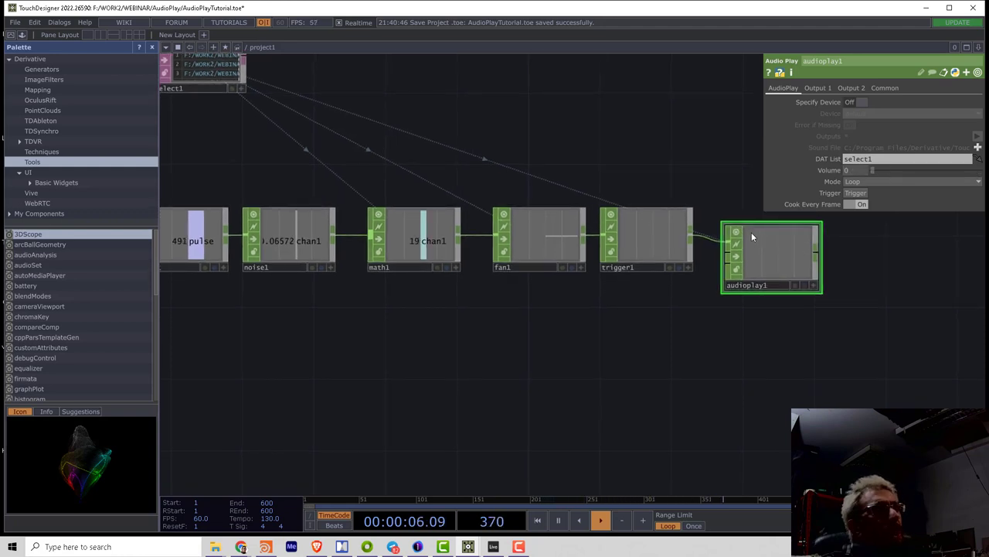
drag(751, 232, 733, 215)
drag(766, 272, 821, 307)
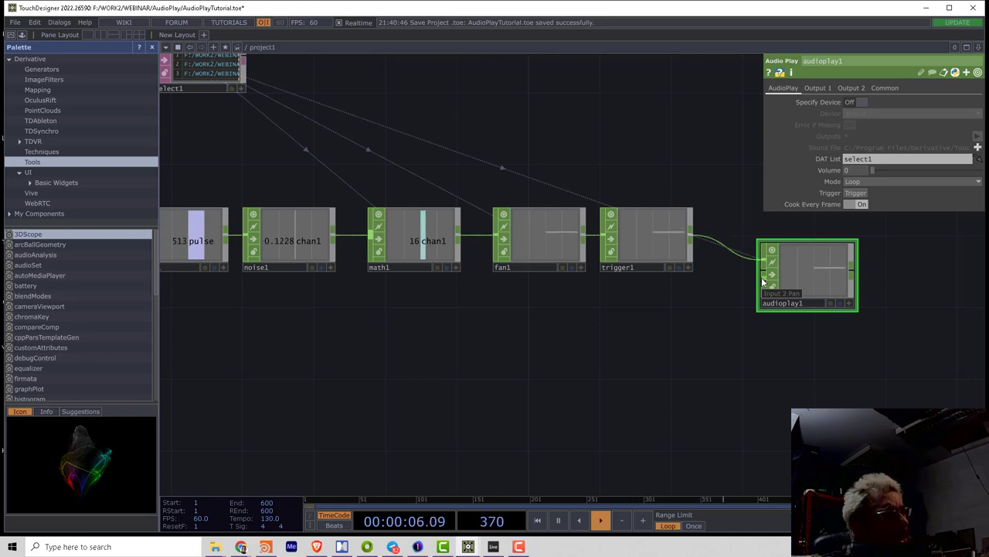
Step: Paste a copy of noise1 below the original, fed by count1, and set the copy's Seed to 2.9
drag(497, 285, 611, 286)
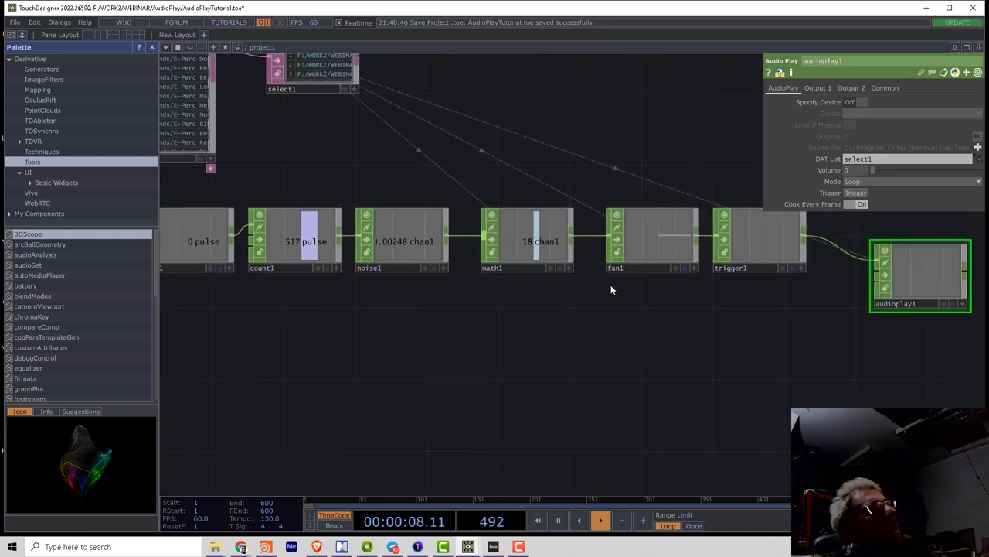
click(427, 247)
key(ctrl+c)
key(ctrl+v)
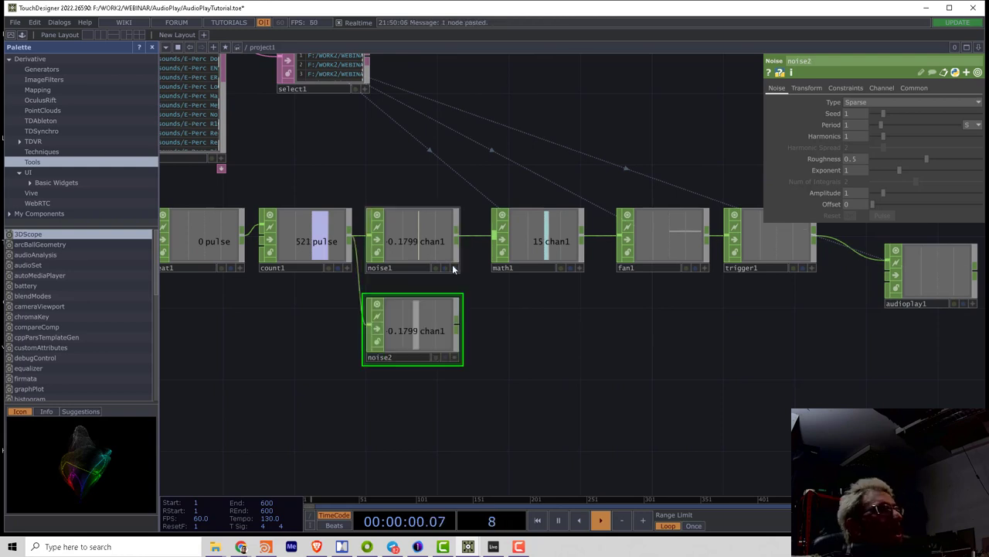
drag(883, 113, 904, 117)
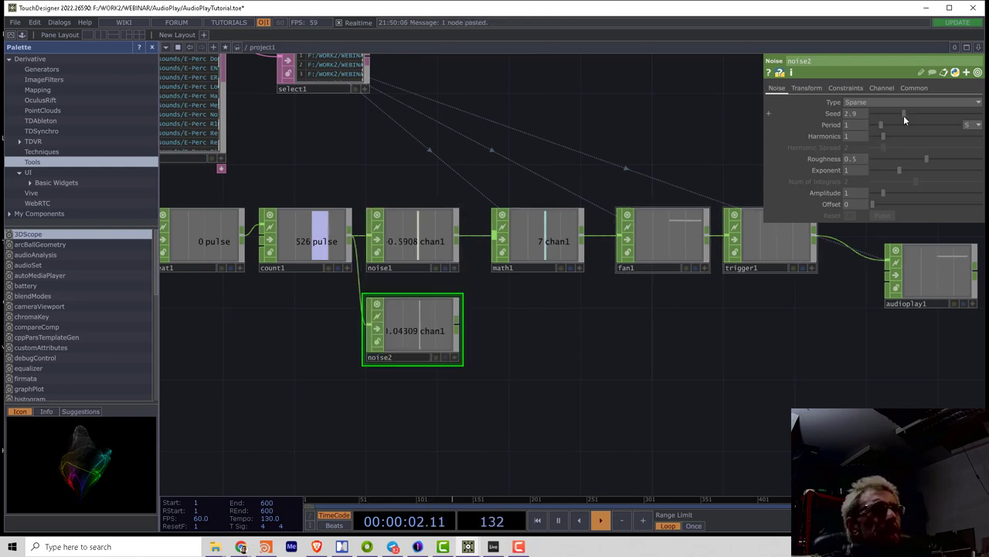
Step: Add a Math CHOP after noise2 and set its From Range to -1 to 1
right_click(461, 323)
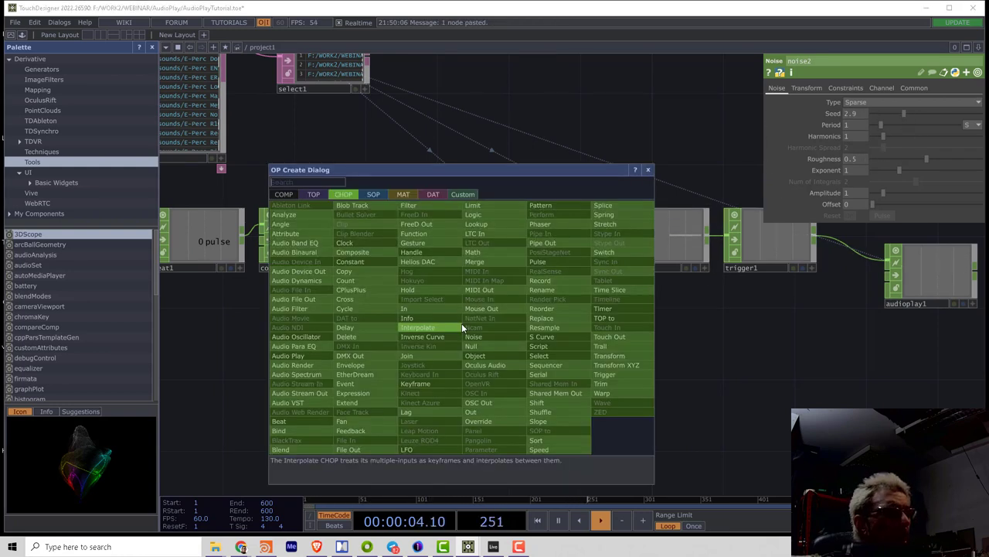
click(490, 228)
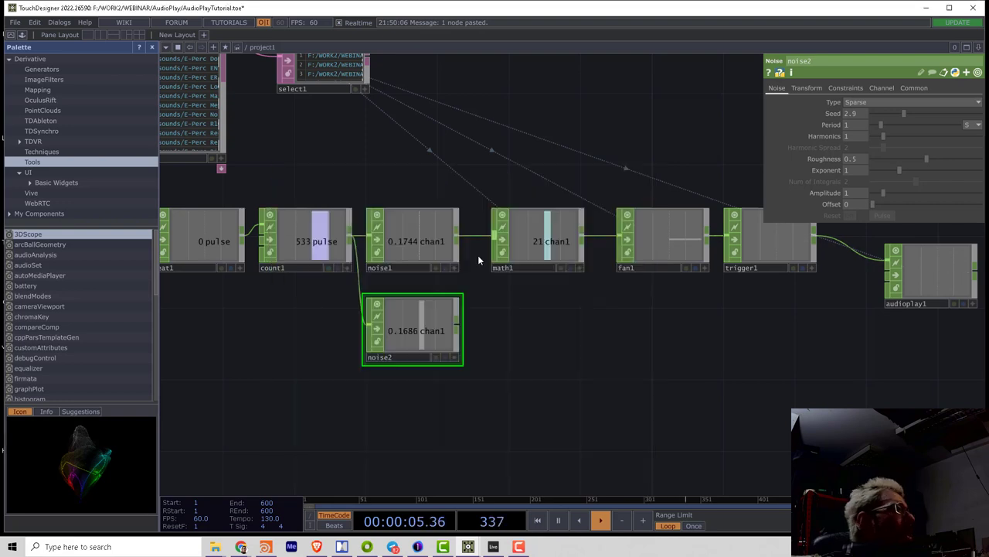
click(534, 336)
click(825, 89)
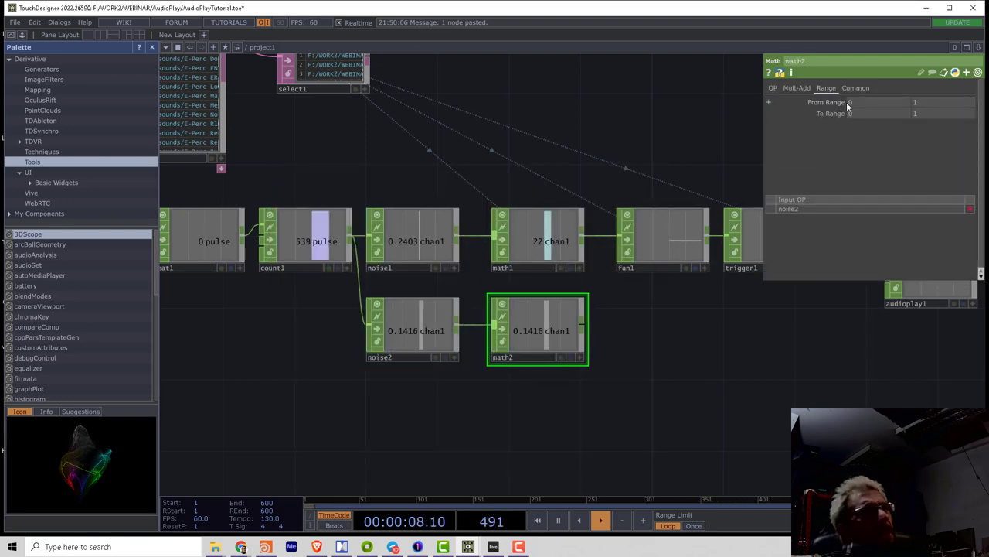
click(850, 102)
text(-1)
click(917, 101)
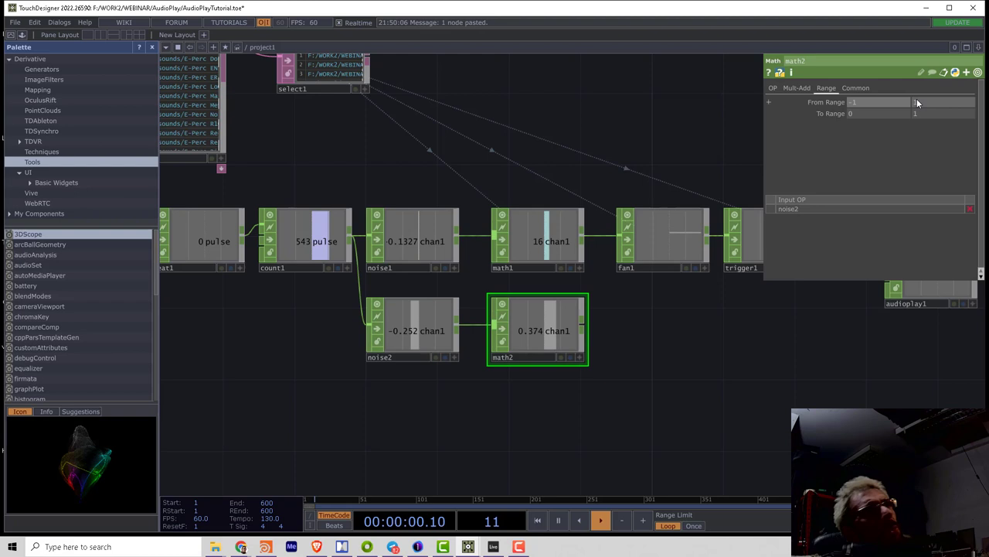
Step: Move audioplay1 slightly lower and connect math2's output to its Pan input
drag(867, 290, 725, 325)
mouse_move(786, 295)
mouse_down()
mouse_move(786, 332)
mouse_move(786, 313)
mouse_up()
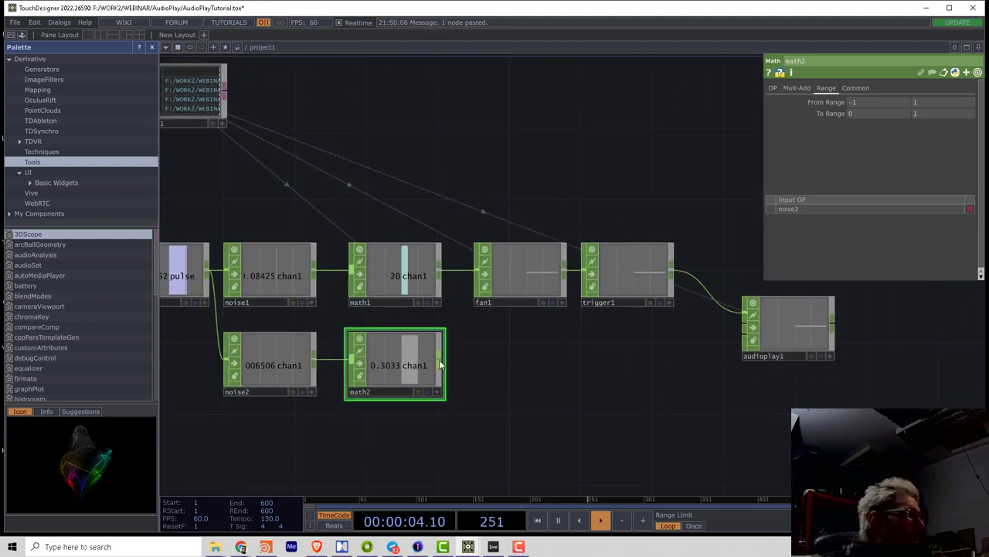
drag(441, 365, 808, 307)
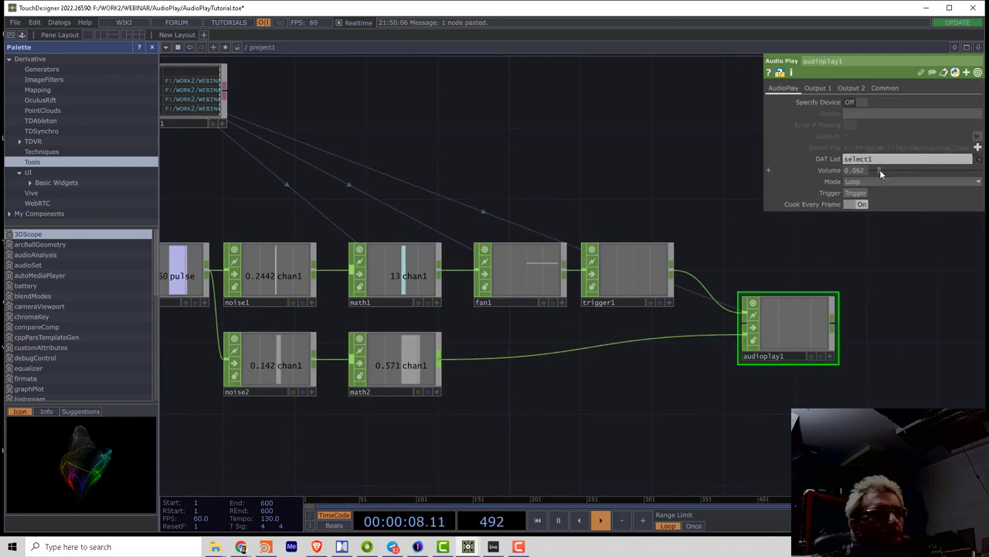
Step: Raise the Volume of audioplay1 to 1 and set its Mode to Play While On
drag(880, 171, 972, 171)
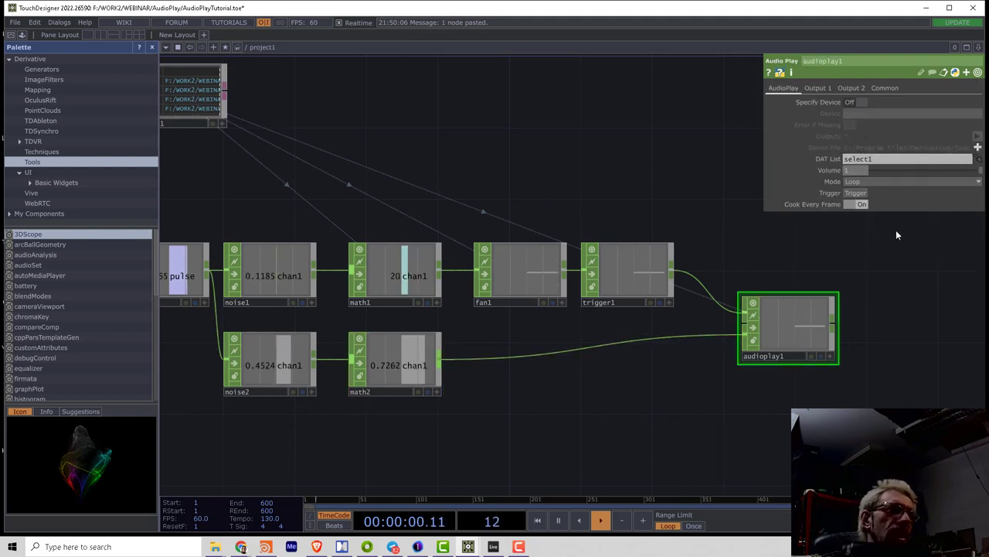
click(865, 189)
click(871, 194)
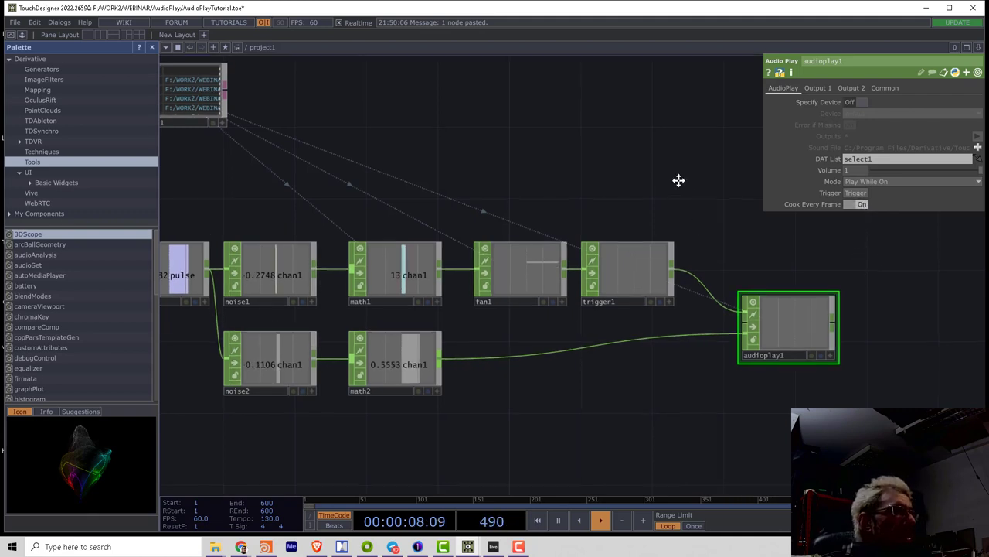
Step: Set the Period of noise1 to 0.0001 and its Harmonics to 4
drag(673, 190, 666, 159)
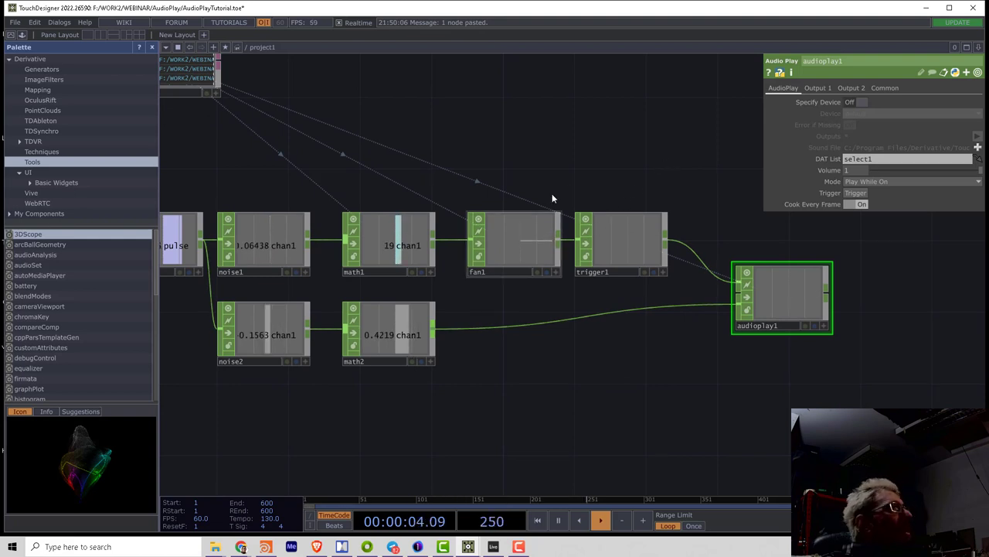
drag(620, 182, 675, 181)
click(339, 236)
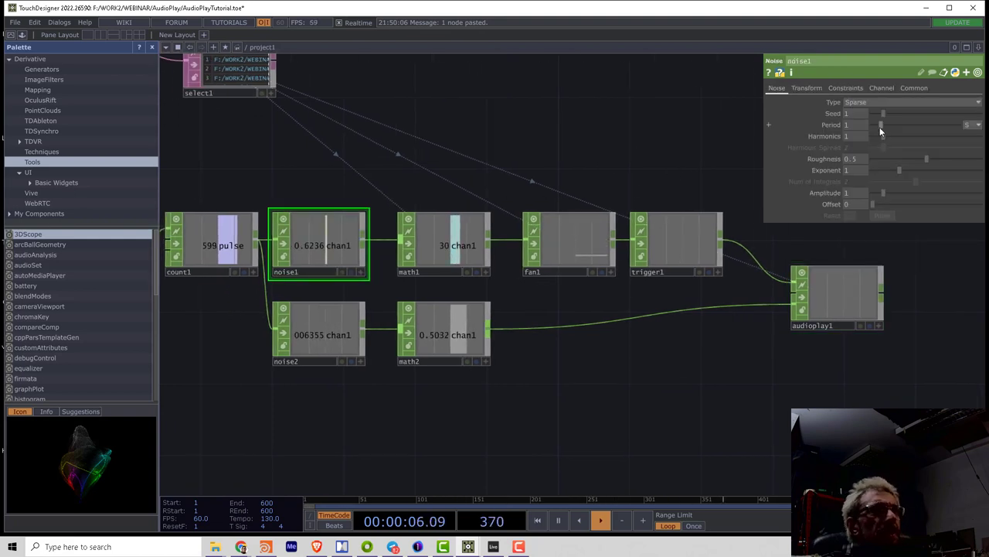
click(873, 124)
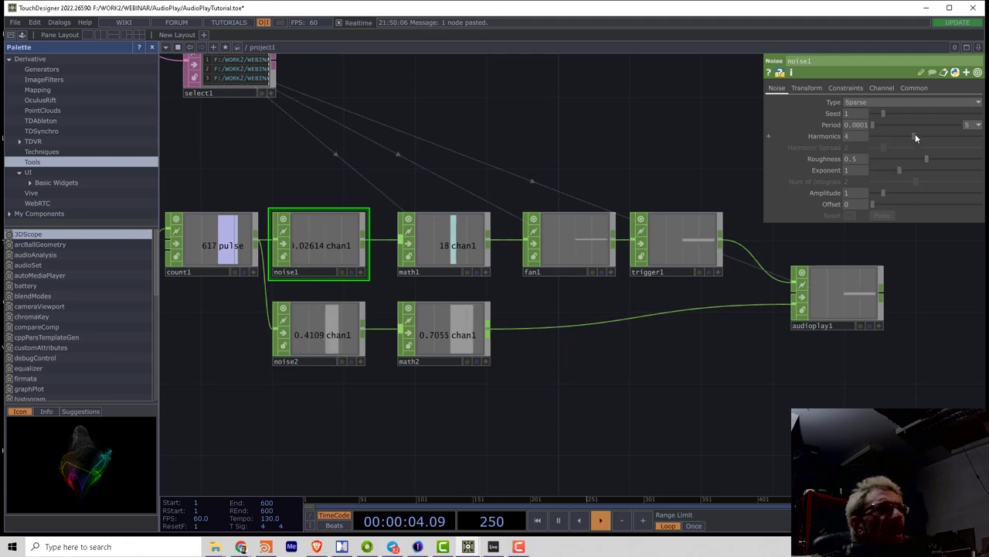
Step: Set the Volume of audioplay1 to 0 and paste a copy of the node directly below it
click(839, 298)
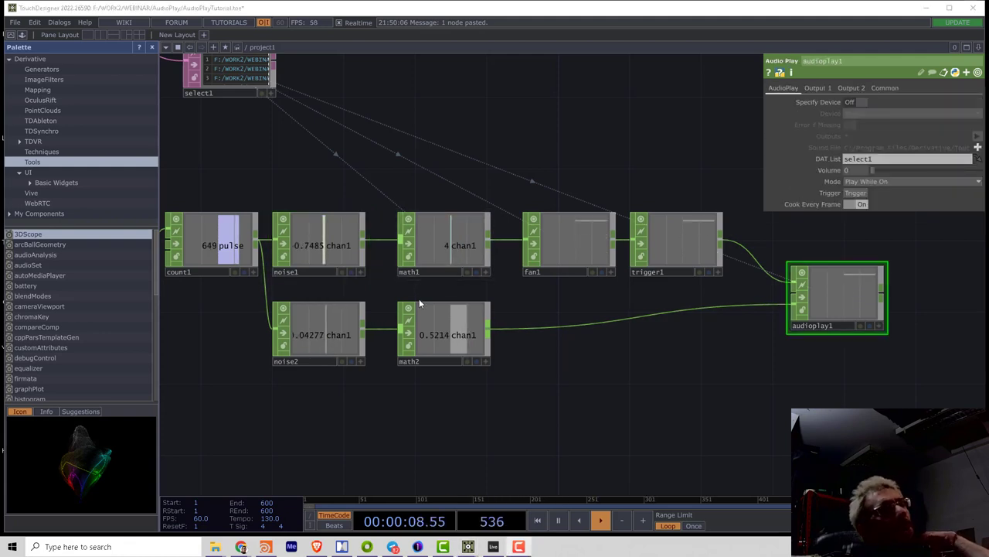
drag(548, 353, 410, 331)
drag(536, 356, 609, 313)
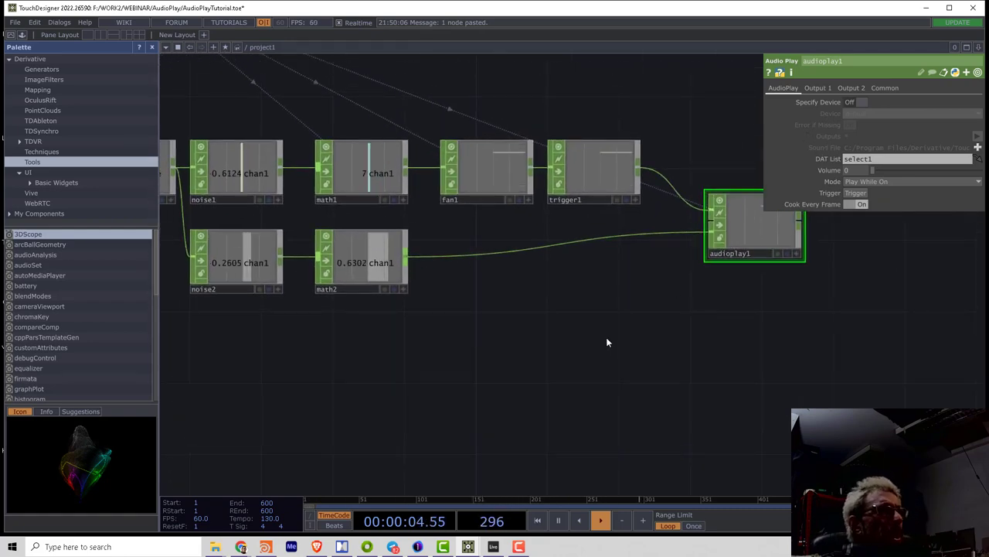
key(Tab)
click(433, 369)
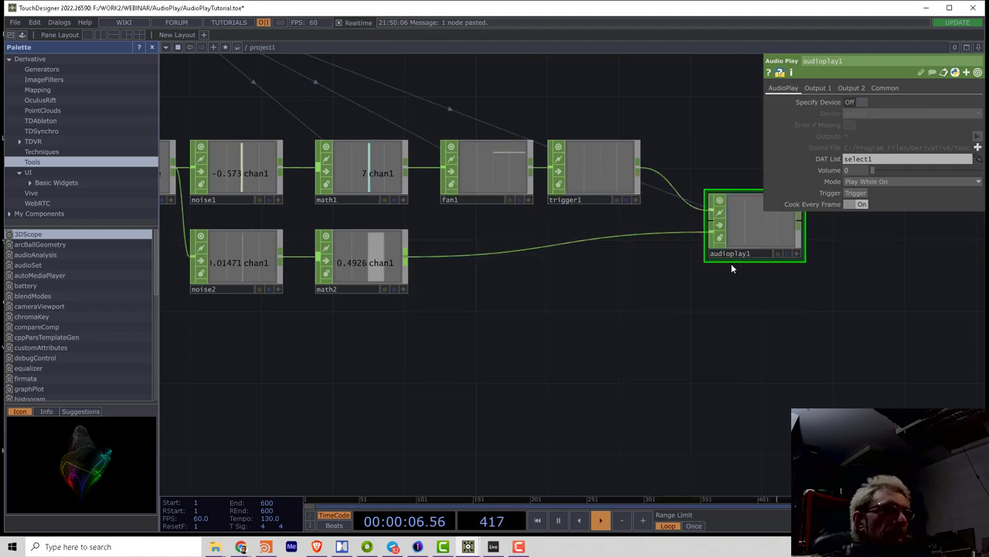
click(674, 348)
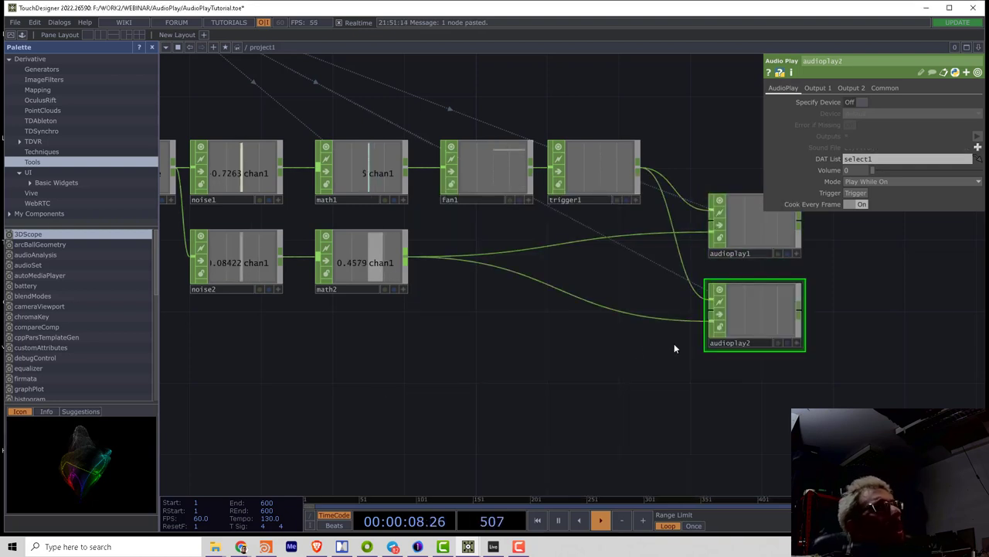
Step: Disconnect the wires from trigger1 and math2 that feed audioplay2
right_click(682, 249)
click(697, 285)
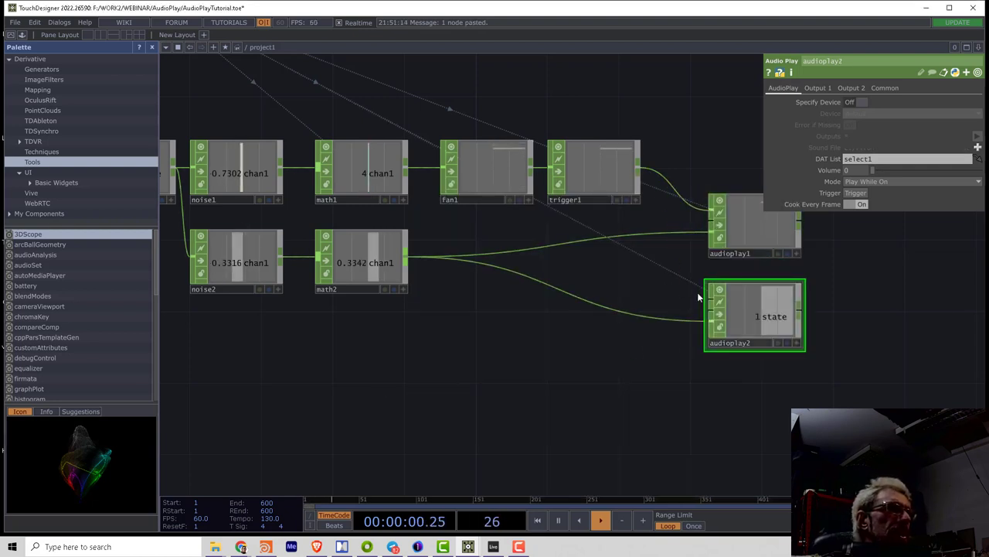
right_click(600, 306)
click(622, 339)
Step: Move audioplay2 up beside the select1 DAT, above the main CHOP chain
drag(768, 322, 551, 393)
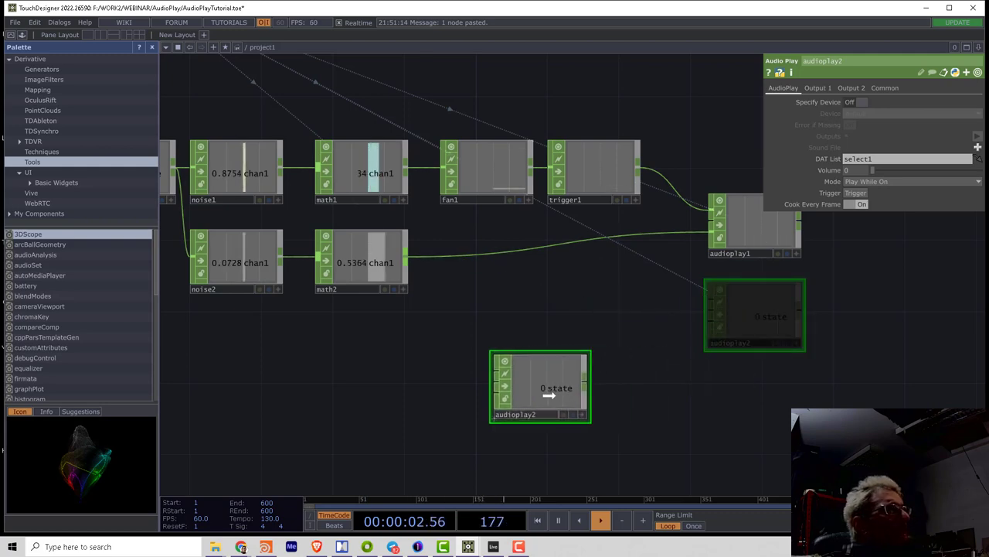
drag(640, 330, 718, 310)
scroll(804, 289, down, 2)
drag(669, 341, 605, 366)
drag(710, 334, 547, 400)
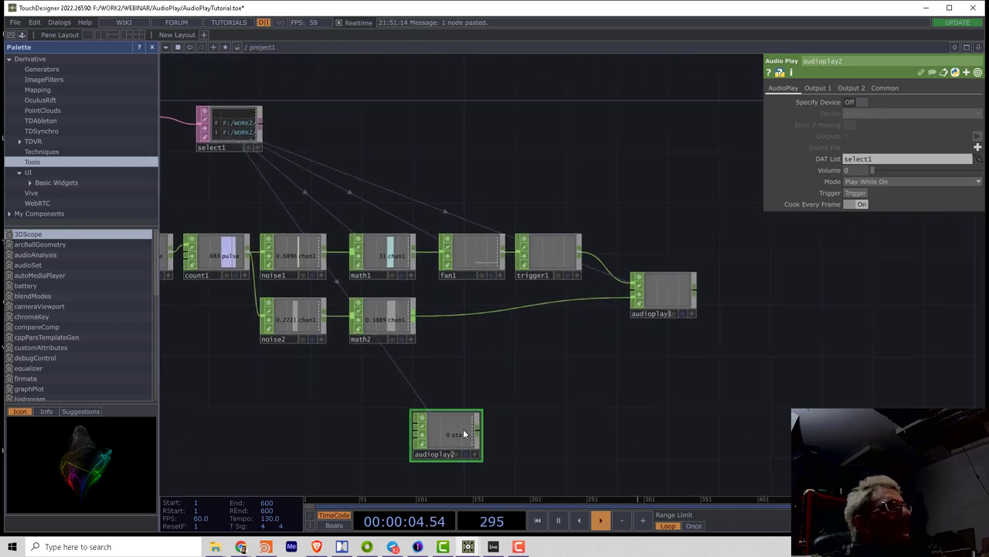
drag(463, 430, 412, 131)
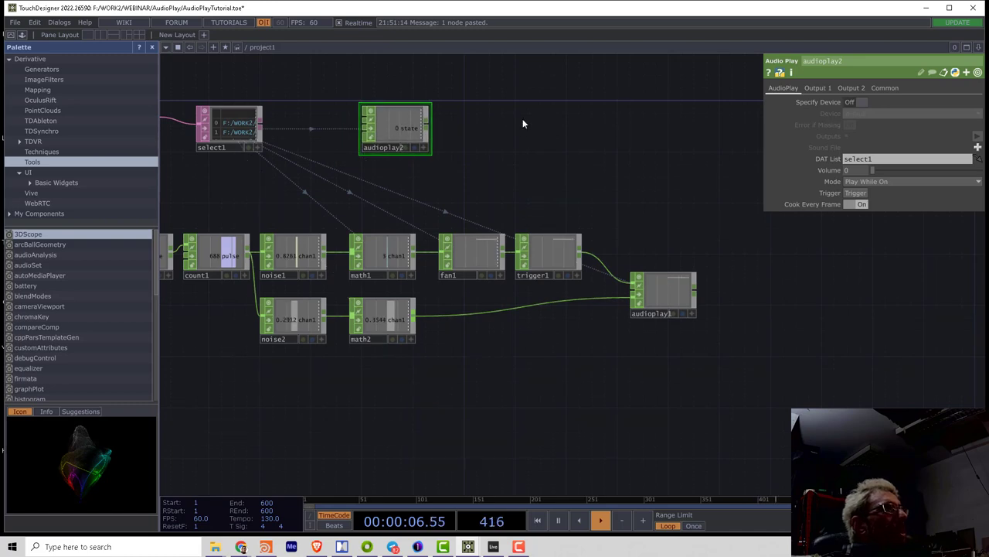
Step: Move math1, fan1, trigger1, math2 and audioplay1 down together to free space below audioplay2
drag(523, 122, 636, 234)
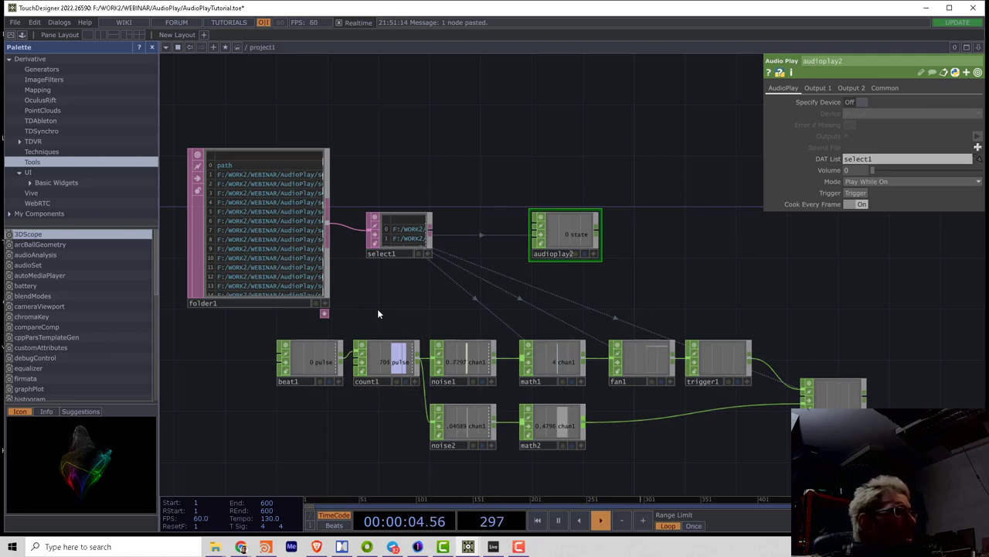
drag(634, 306, 621, 267)
drag(534, 264, 831, 445)
drag(546, 317, 559, 393)
drag(577, 317, 580, 312)
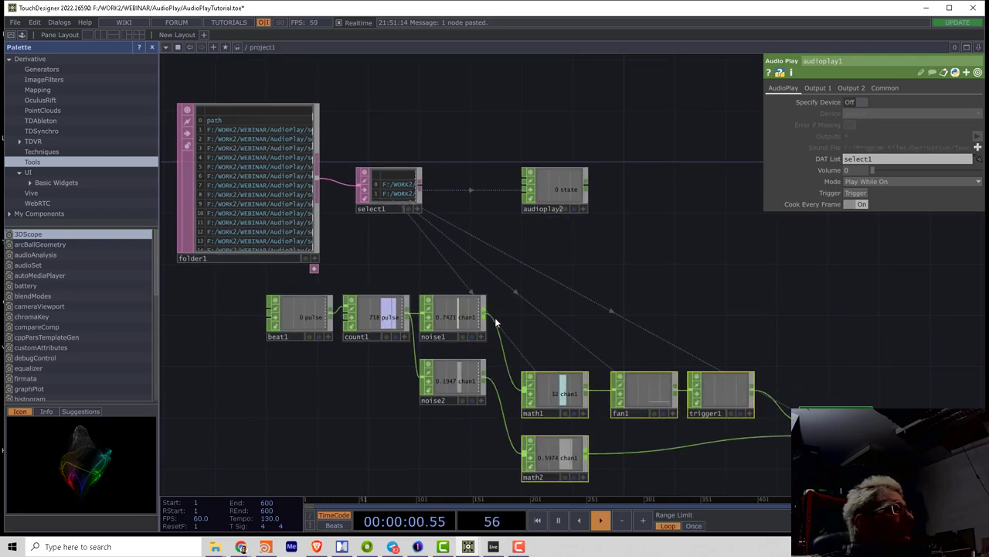
Step: Add a CHOP Execute DAT below audioplay2 and assign noise1 as the CHOP it watches
key(Tab)
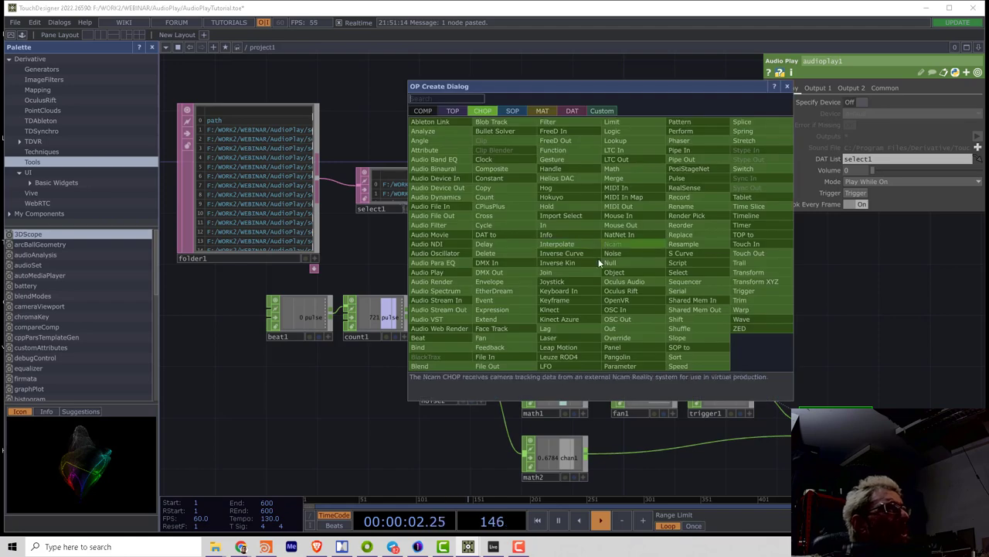
click(567, 110)
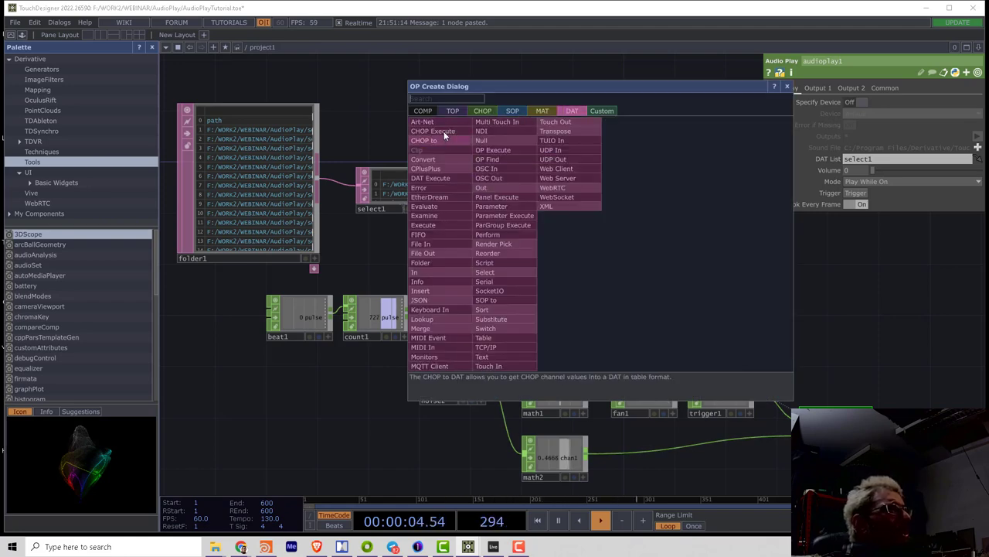
click(444, 129)
click(551, 287)
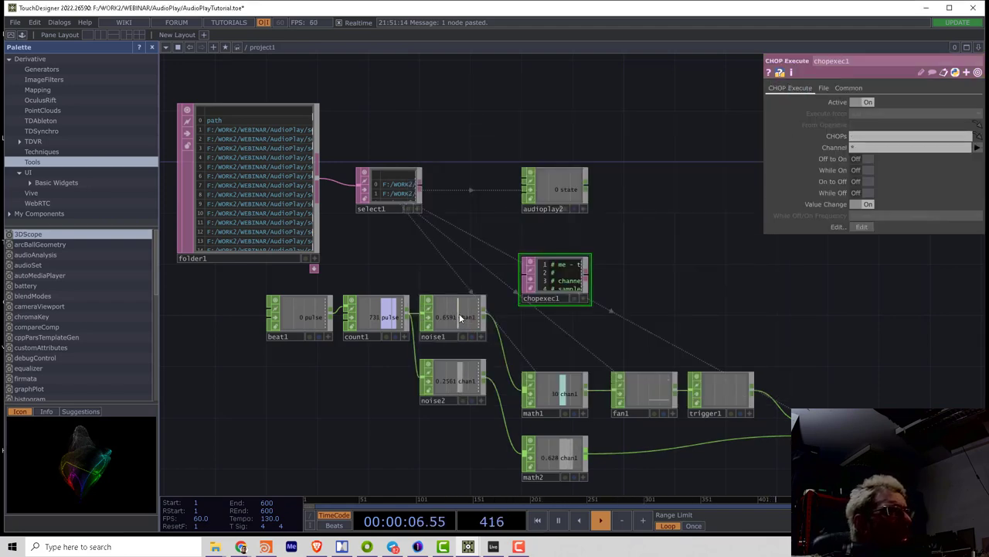
drag(461, 317, 869, 139)
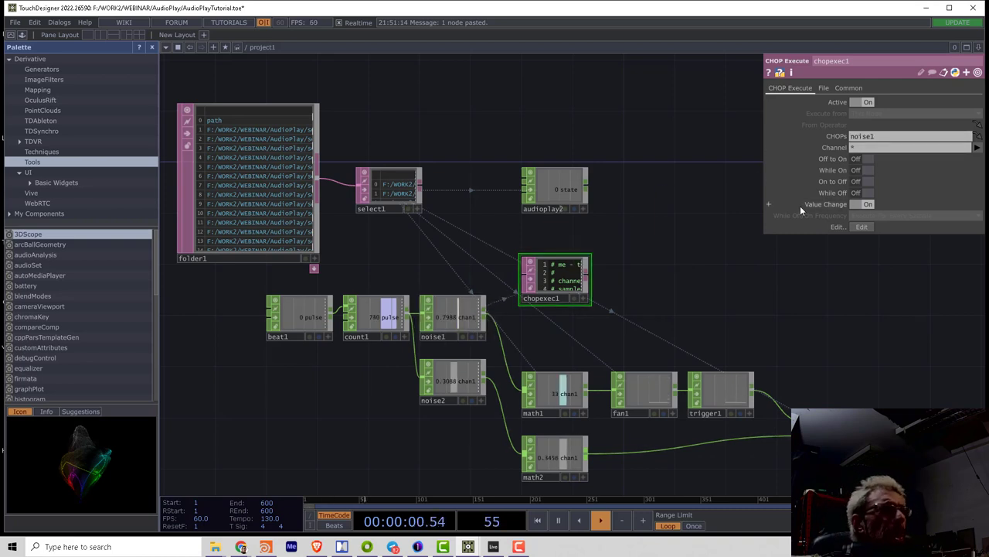
Step: Enlarge the chopexec1 DAT so that its callback script is readable in the network
drag(689, 250, 628, 218)
drag(527, 273, 644, 326)
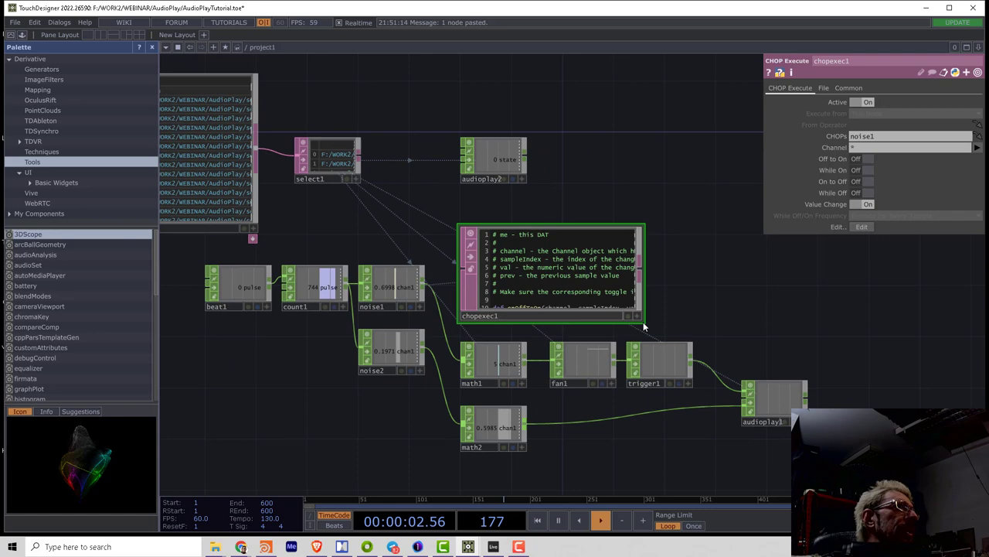
drag(665, 257, 589, 167)
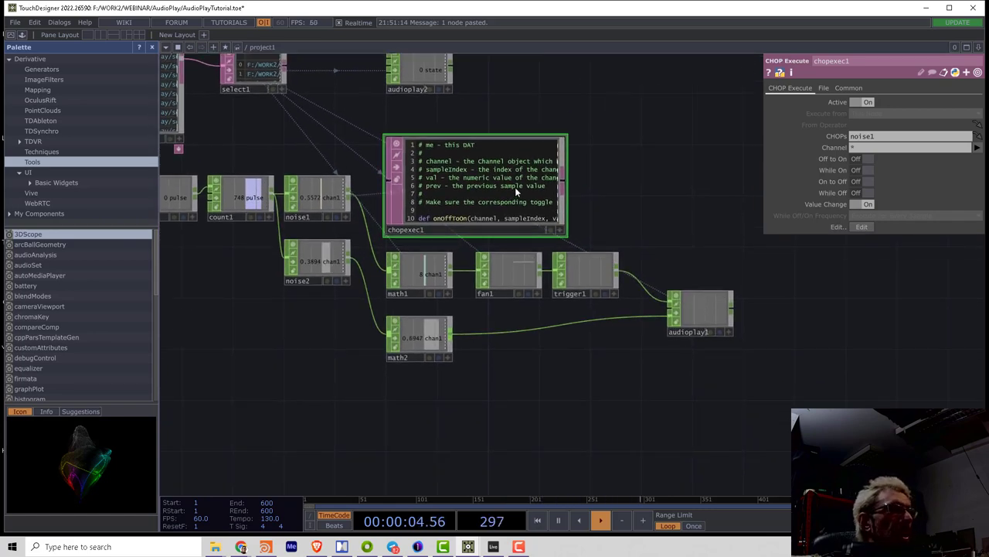
scroll(557, 204, up, 5)
scroll(757, 274, down, 4)
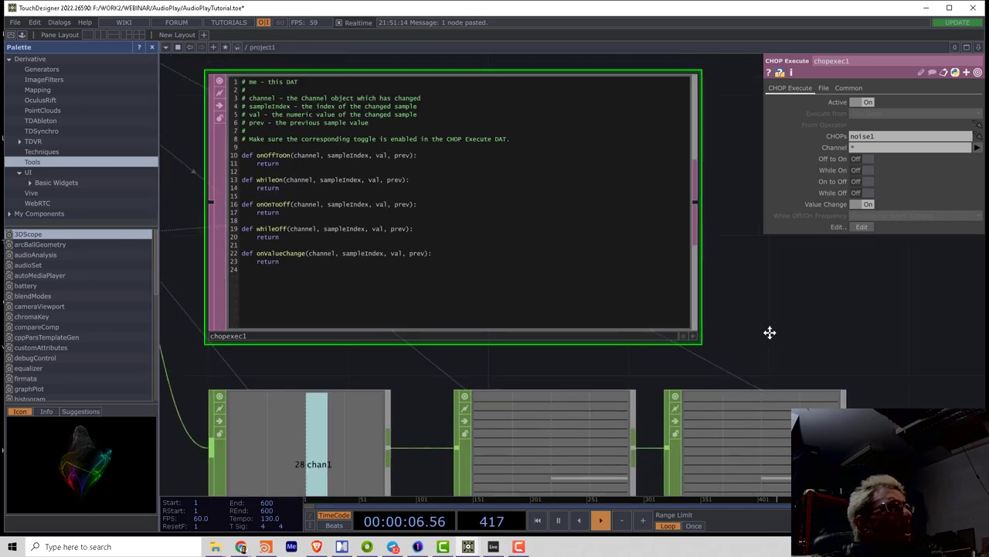
scroll(754, 268, down, 2)
Step: Examine the play method's delaySeconds, fadeSeconds and rolloff arguments in the audioplayCHOP class documentation in the browser, and return to TouchDesigner
click(545, 133)
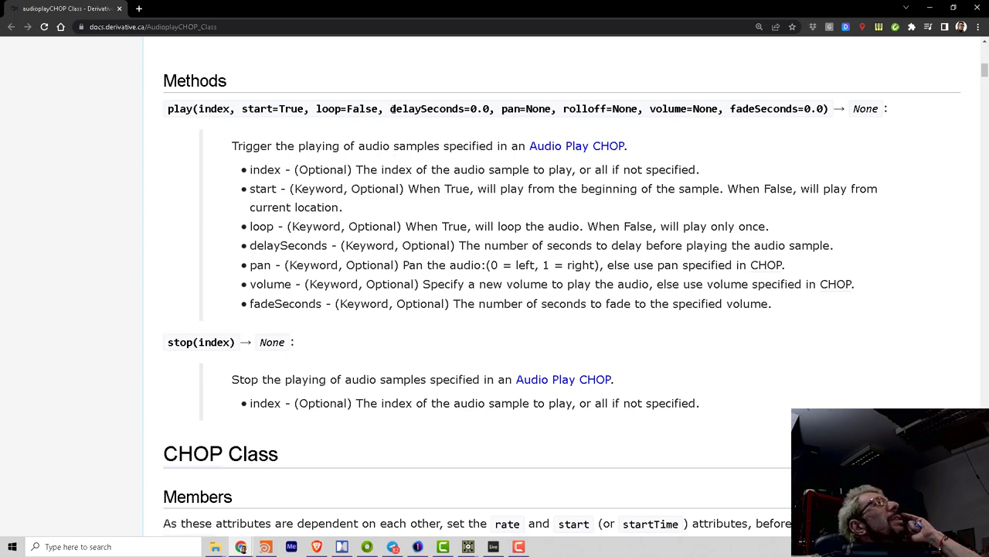
drag(391, 109, 489, 109)
drag(731, 109, 830, 109)
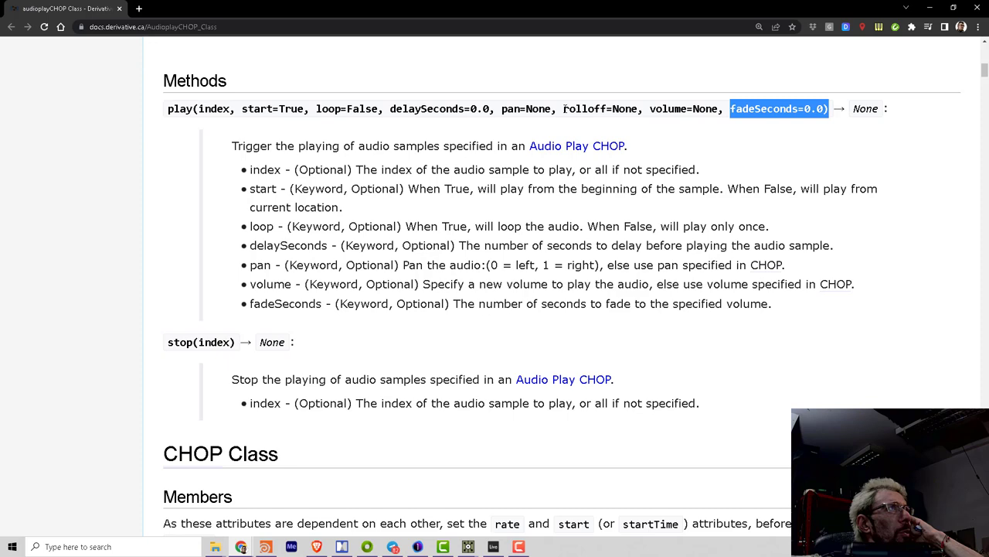
drag(564, 109, 635, 109)
key(alt+Tab)
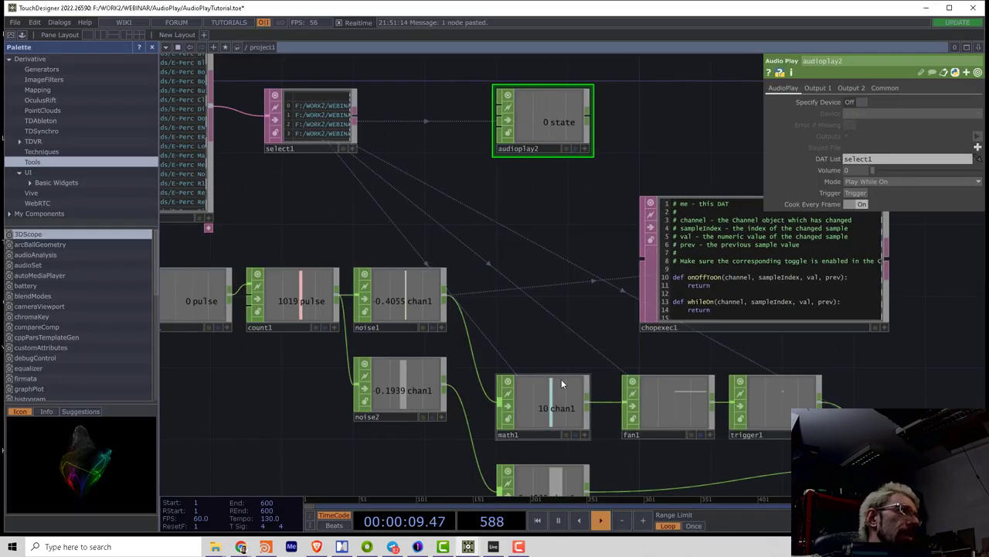
Step: Move math1 up beside noise1 and make it the CHOP watched by chopexec1 instead of noise1
drag(562, 384, 579, 278)
drag(495, 371, 444, 366)
drag(503, 291, 488, 292)
click(532, 281)
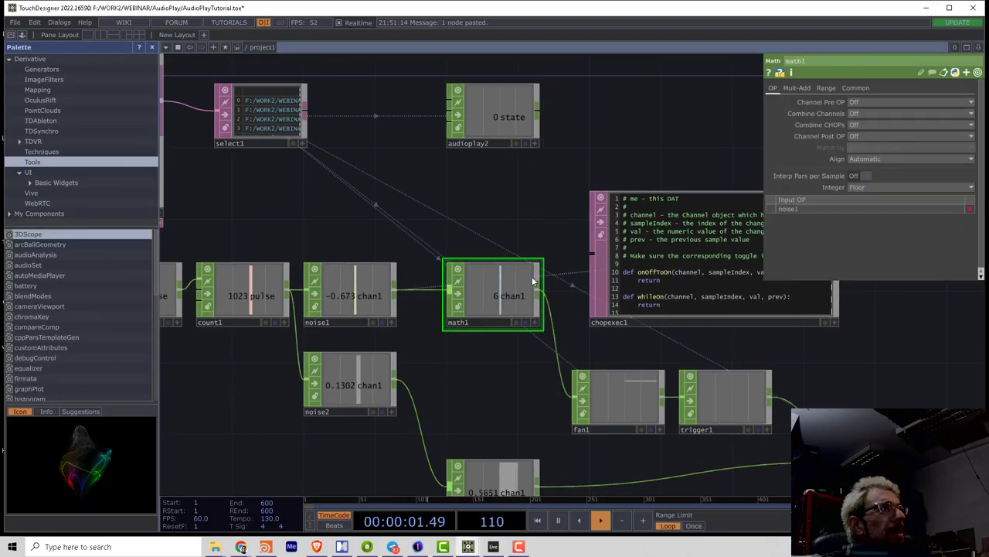
click(724, 286)
Step: Enlarge chopexec1 further and write op('audioplay2').play(val) in its onValueChange callback
scroll(726, 301, up, 6)
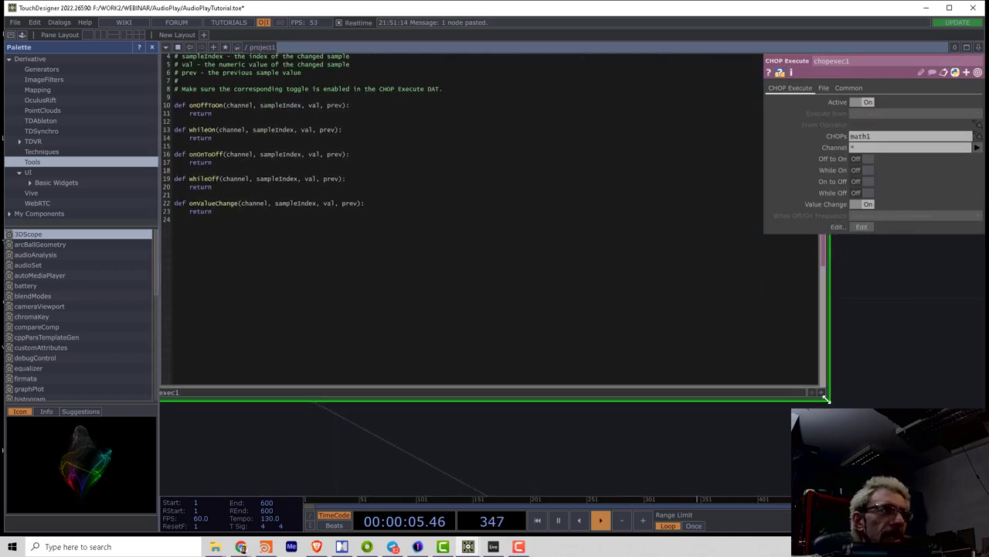
click(822, 393)
drag(872, 381, 939, 411)
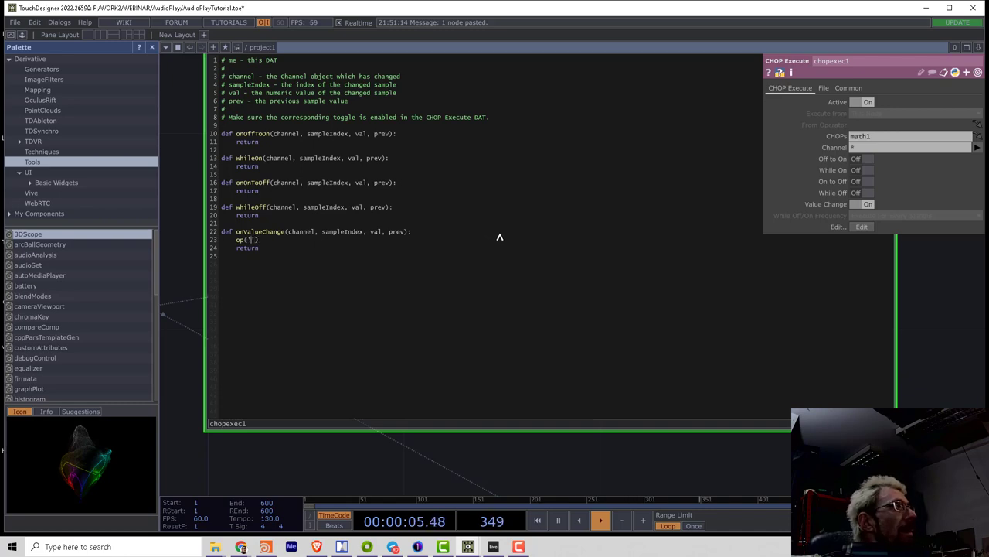
scroll(413, 310, down, 5)
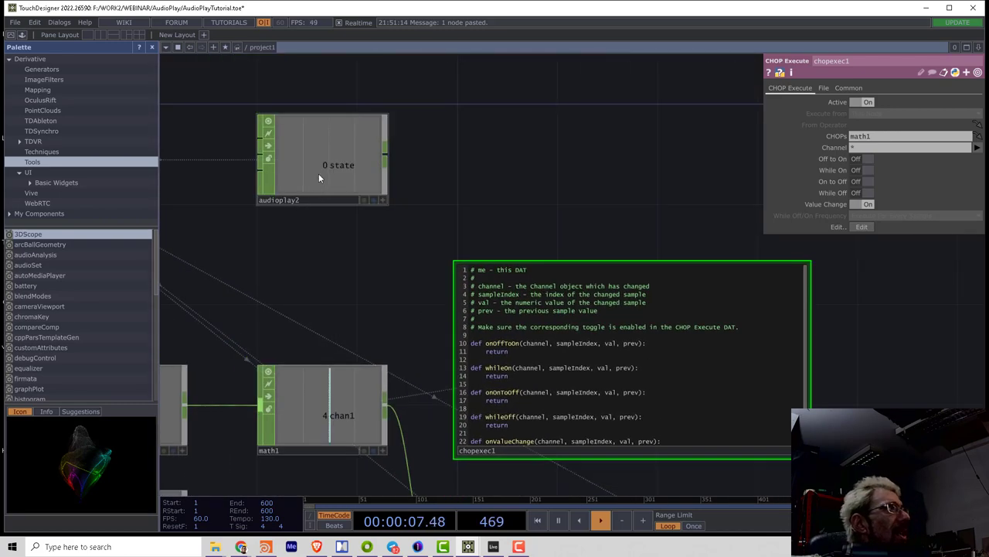
click(312, 202)
click(312, 200)
scroll(387, 265, up, 5)
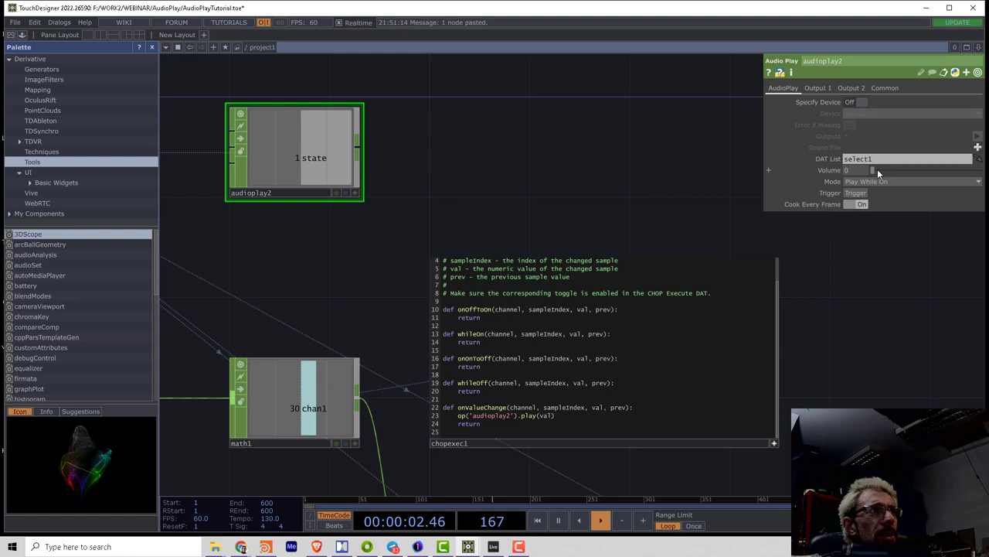
Step: Try a raised volume on audioplay2, with its Mode set to Loop and Cook Every Frame off
drag(877, 169, 966, 170)
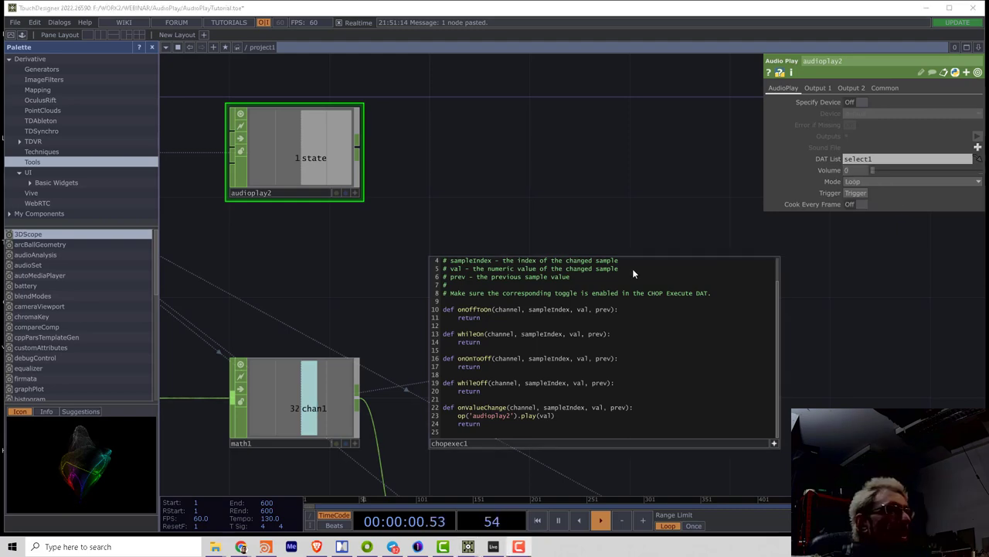
drag(552, 215, 632, 197)
drag(424, 262, 514, 214)
scroll(514, 215, down, 3)
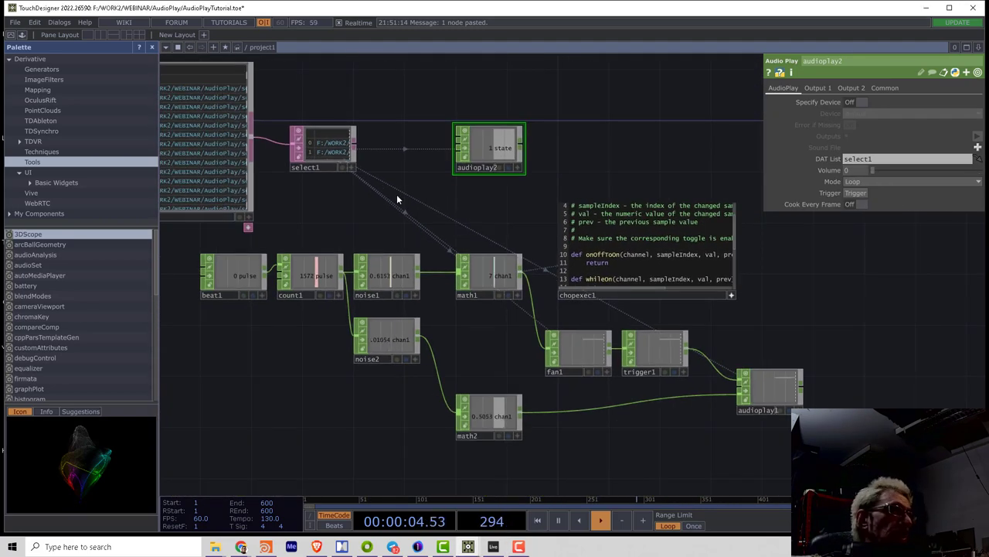
Step: Consult the play method documentation, add pan = tdu.rand(val) to the play call in onValueChange, and set audioplay2's Volume to 0.748
scroll(746, 269, up, 5)
scroll(740, 261, up, 2)
drag(740, 262, 845, 283)
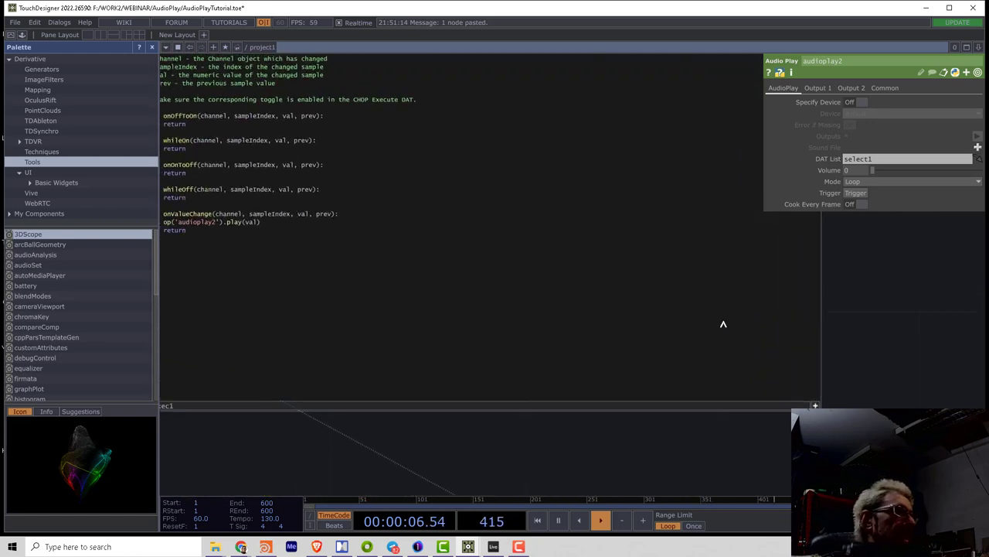
click(239, 547)
mouse_move(240, 546)
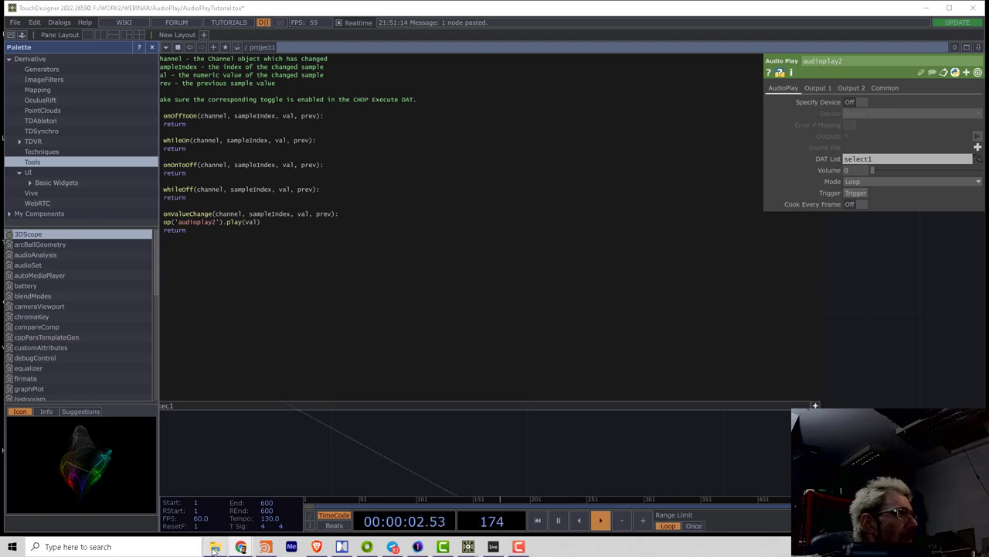
click(611, 502)
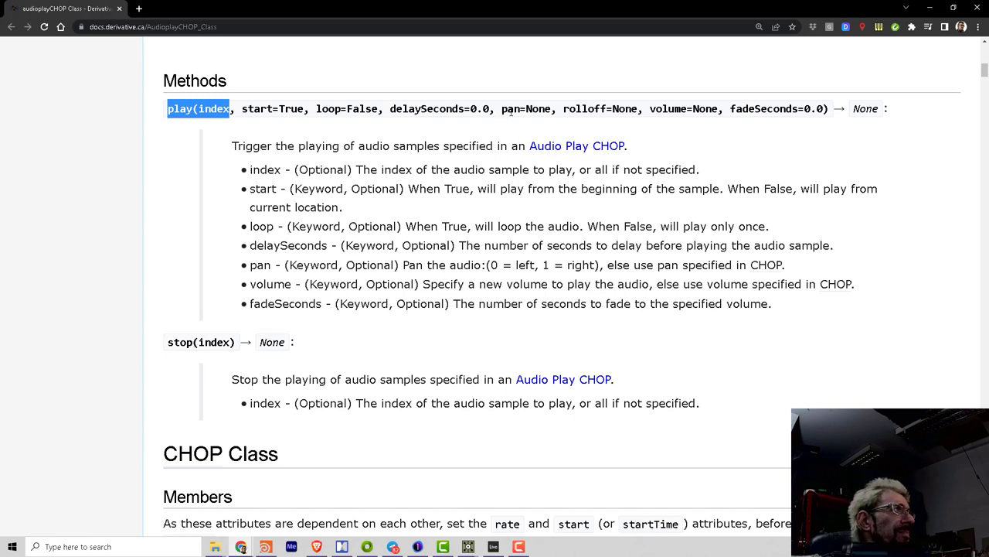
click(930, 8)
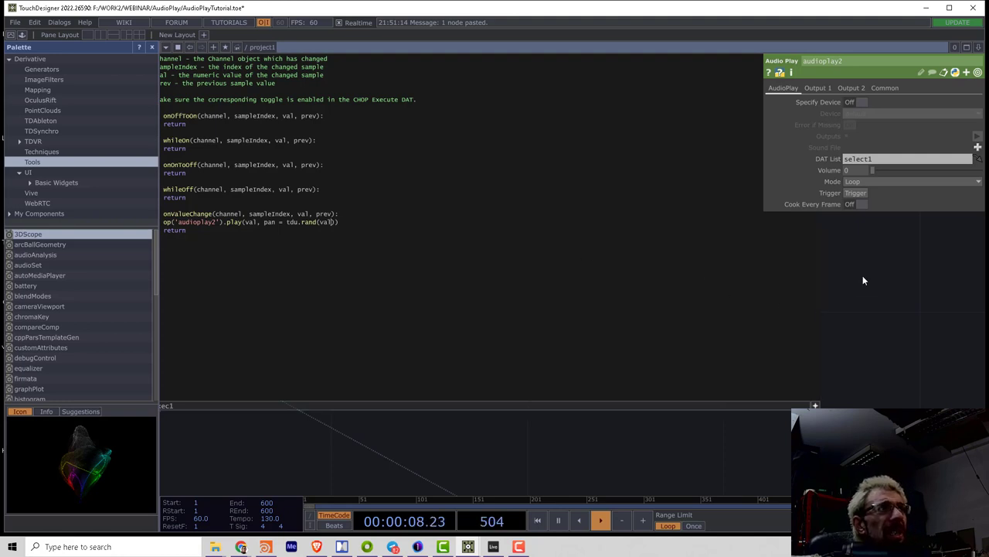
drag(909, 172, 953, 172)
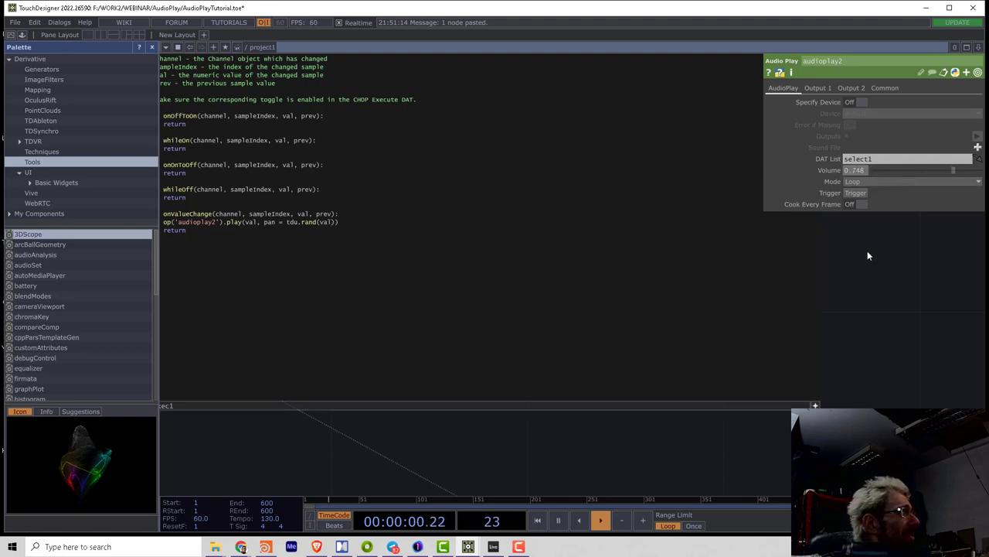